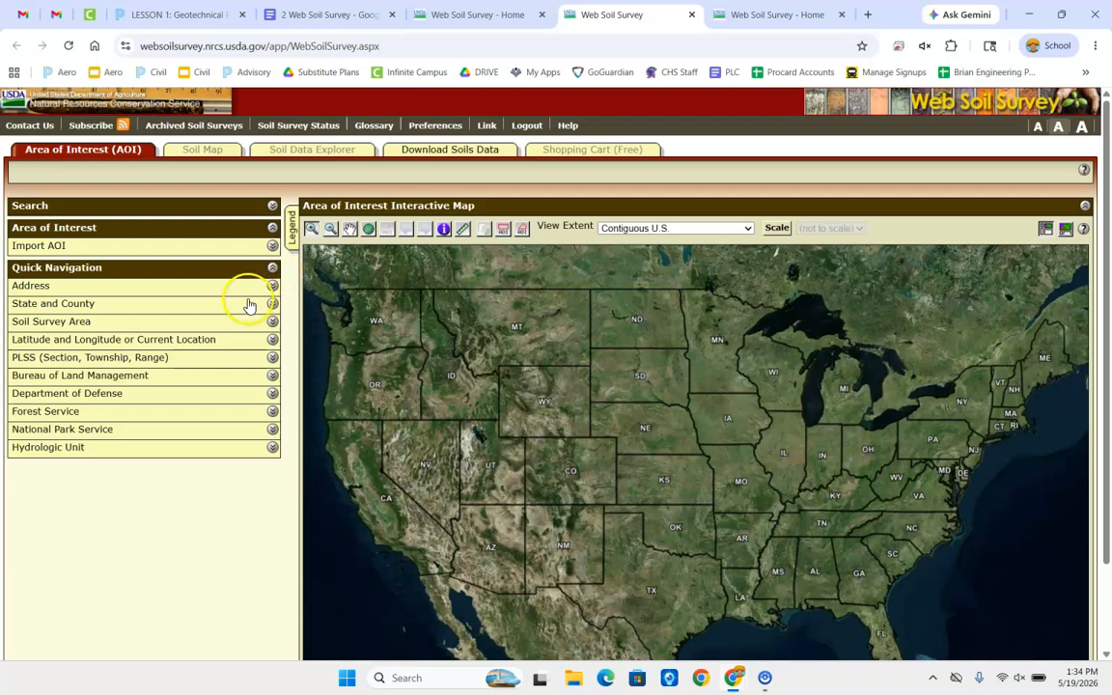
Navigate the interactive map to the address "lafayette, co"
click(271, 285)
click(190, 338)
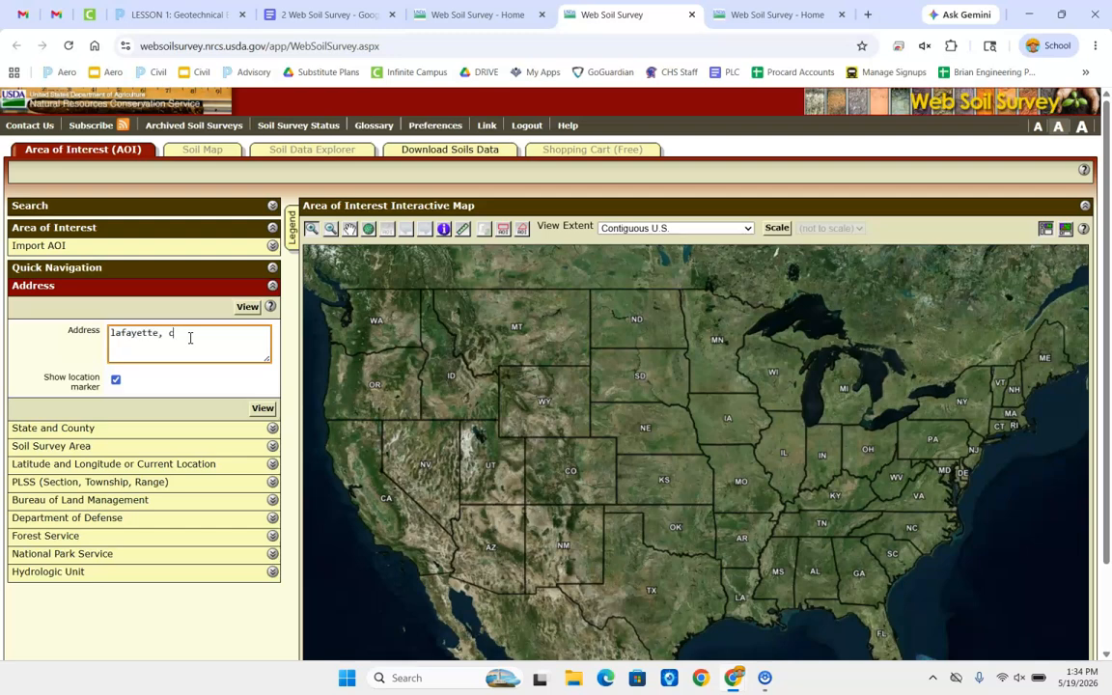
text(lafayette, co)
key(Return)
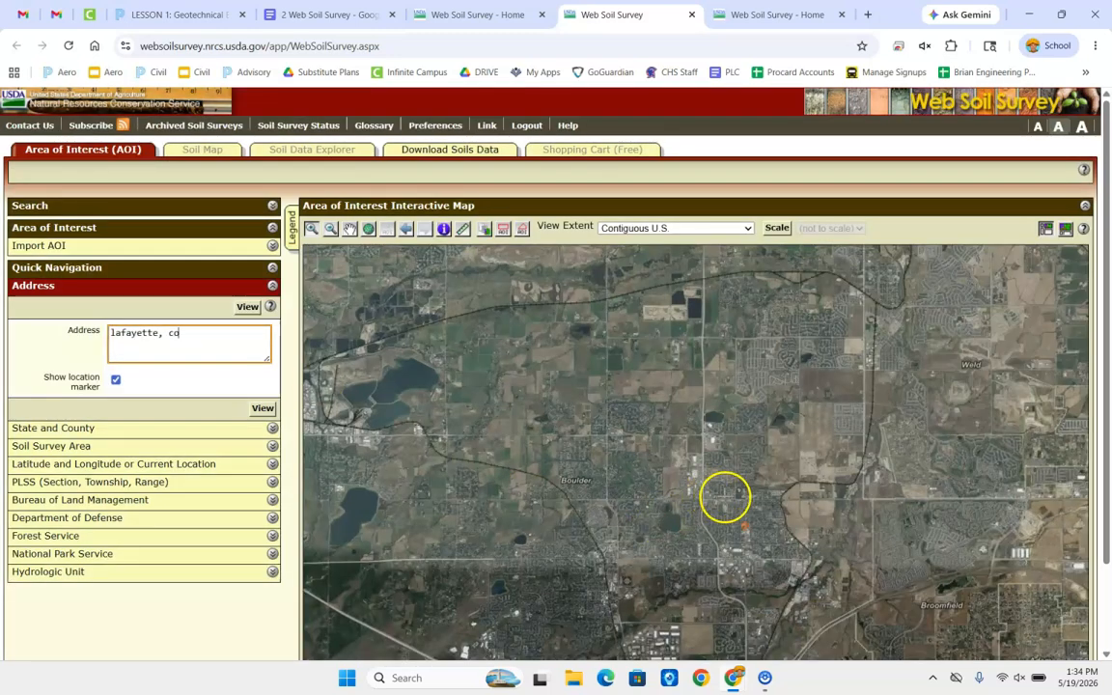
Define a rectangular area of interest of about 414 acres around the school campus and neighbourhoods along South Boulder Road
click(349, 231)
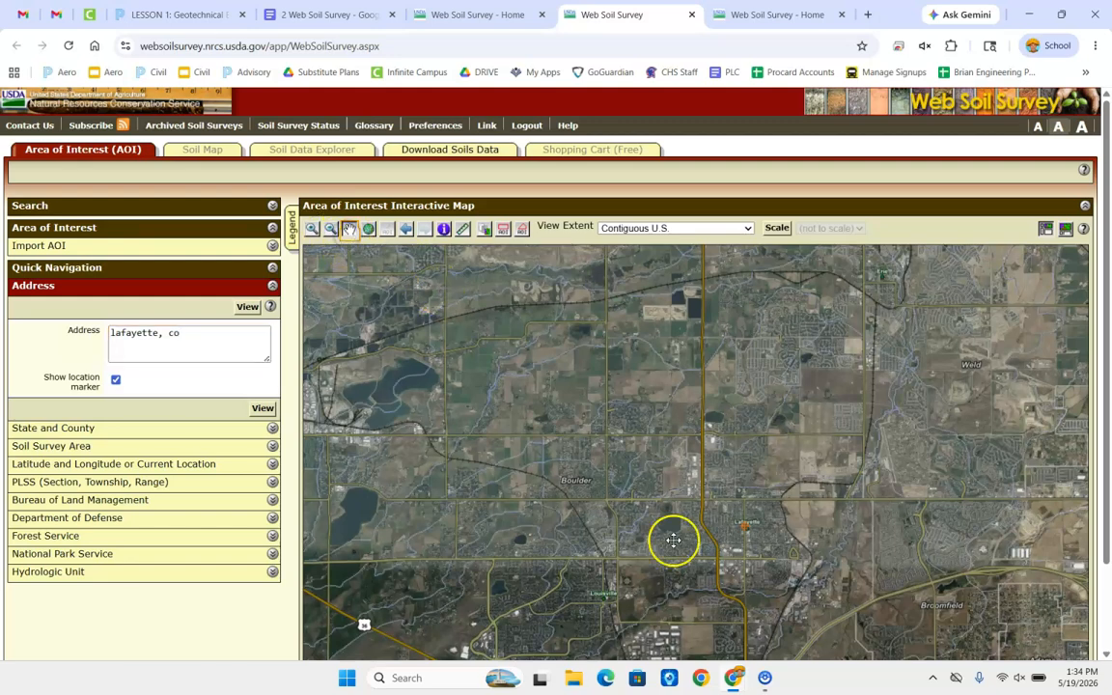
drag(725, 537, 635, 427)
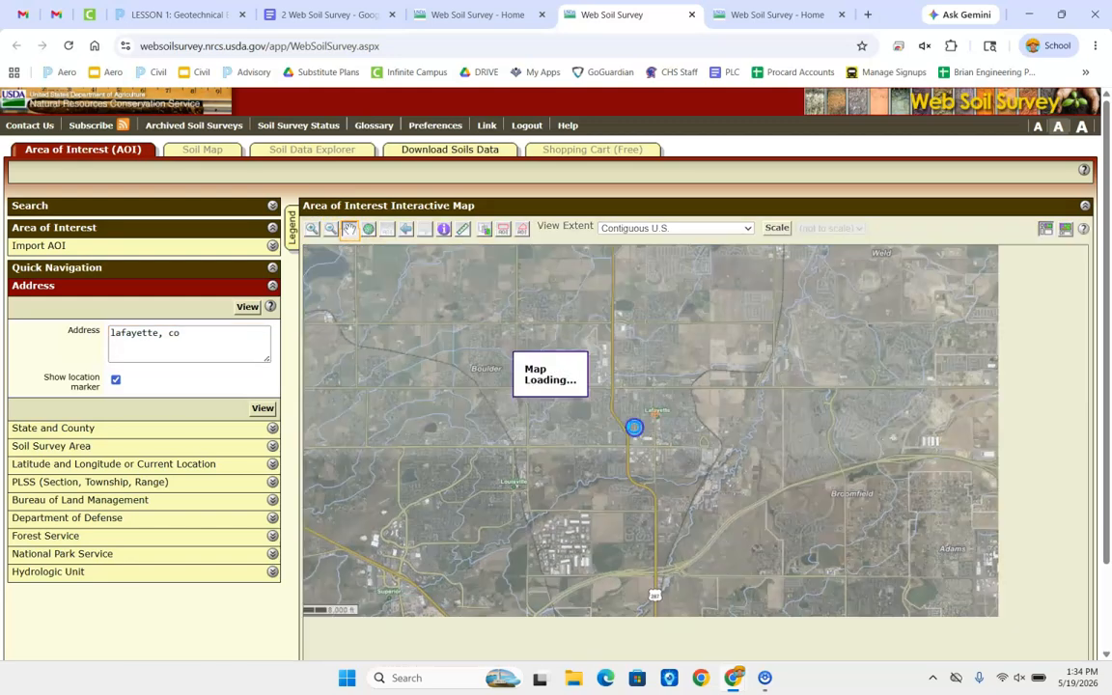
click(586, 449)
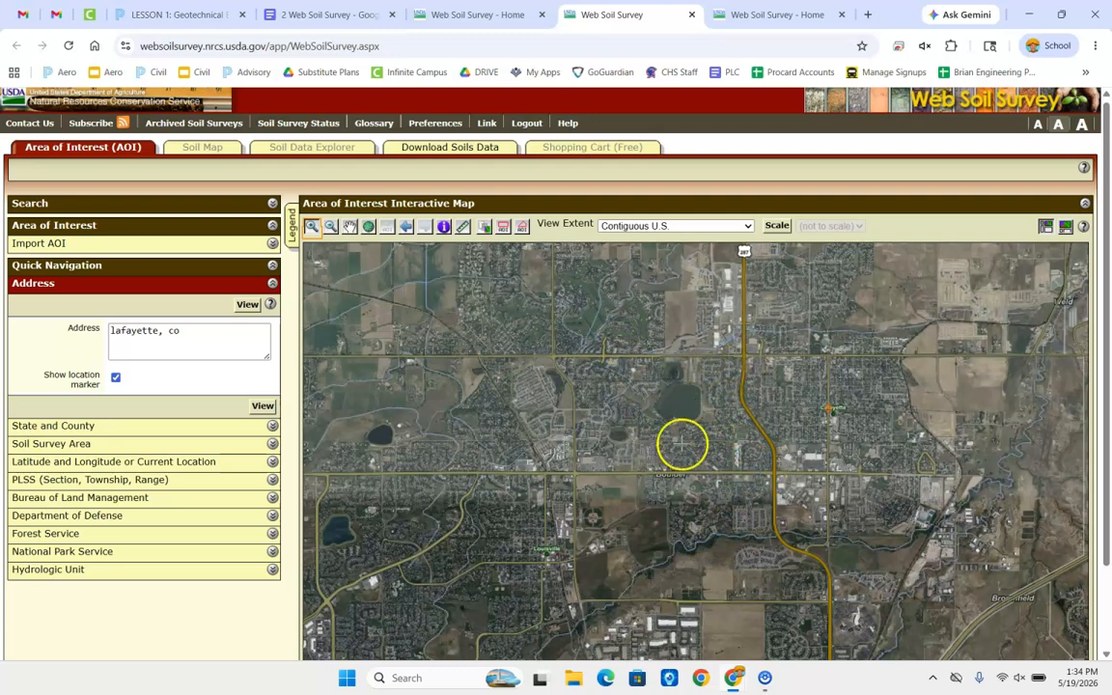
drag(663, 454, 649, 392)
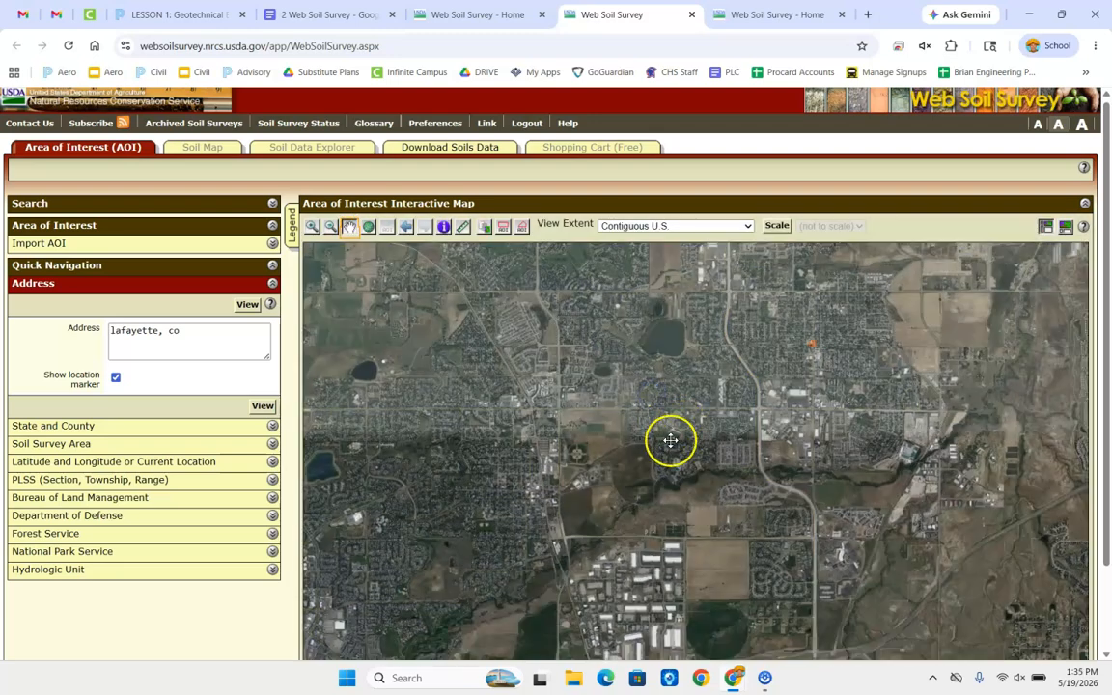
click(503, 228)
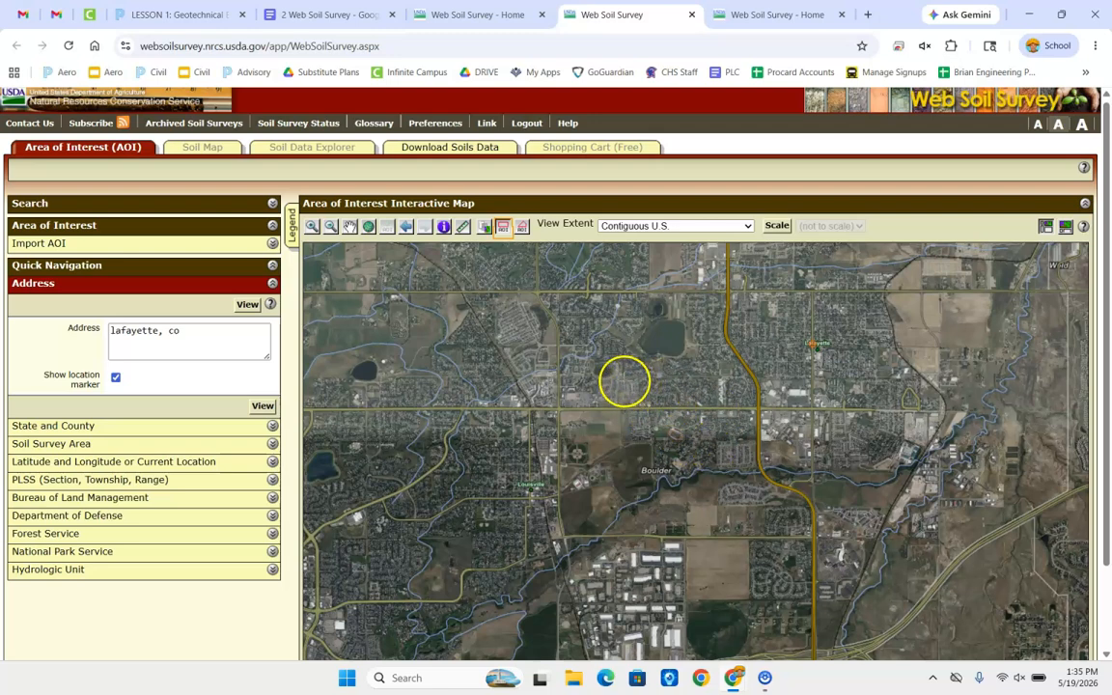
drag(640, 396, 725, 489)
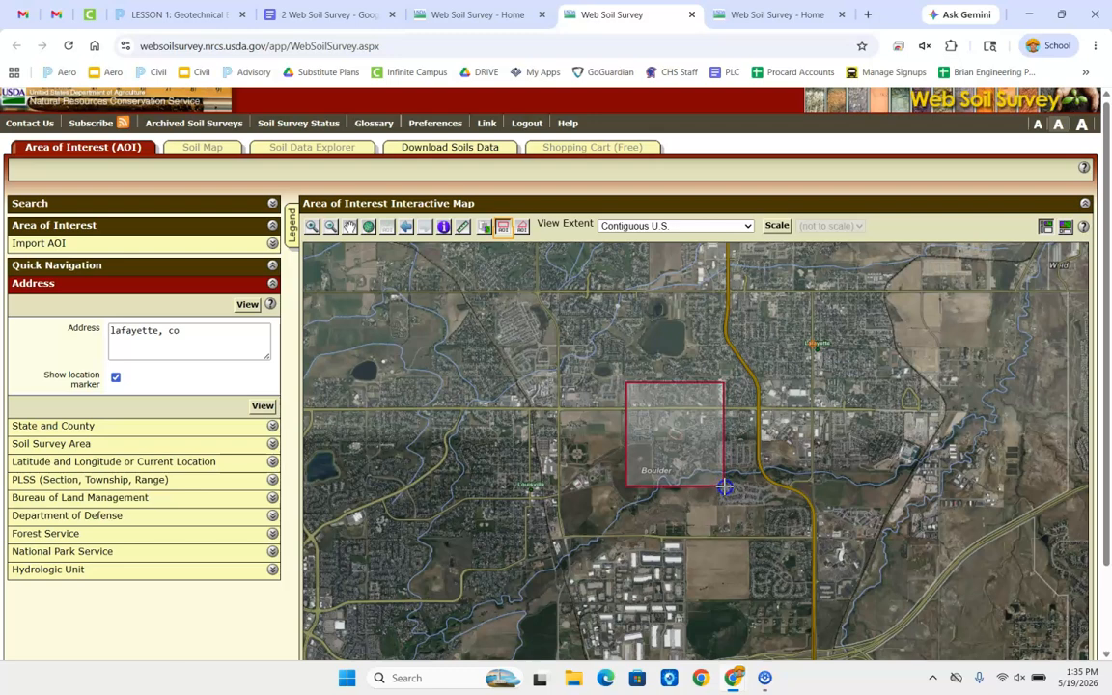
drag(725, 487, 725, 486)
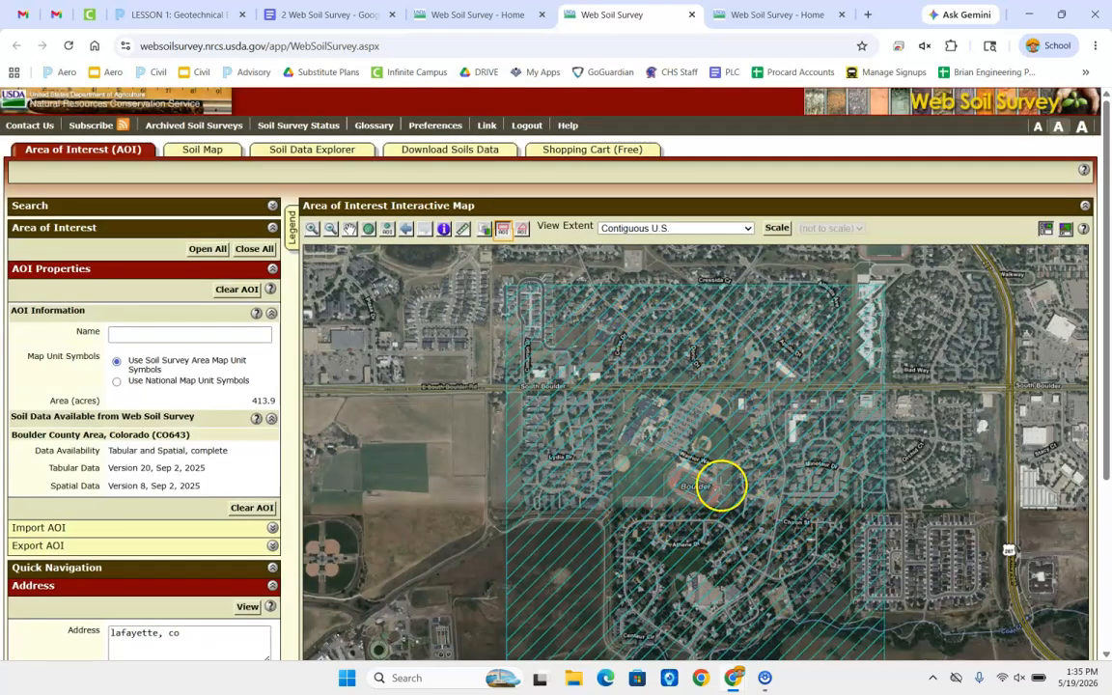
Display the soil map for the area of interest and review the complete map unit legend with acreages and percentages
scroll(581, 398, down, 1)
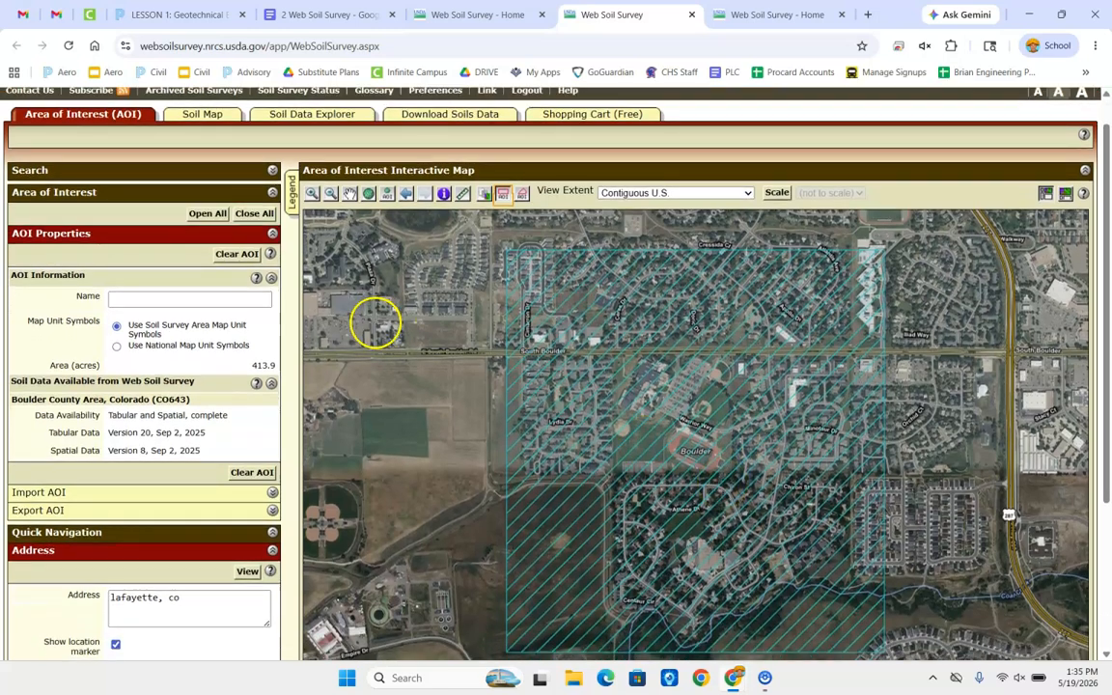
click(201, 118)
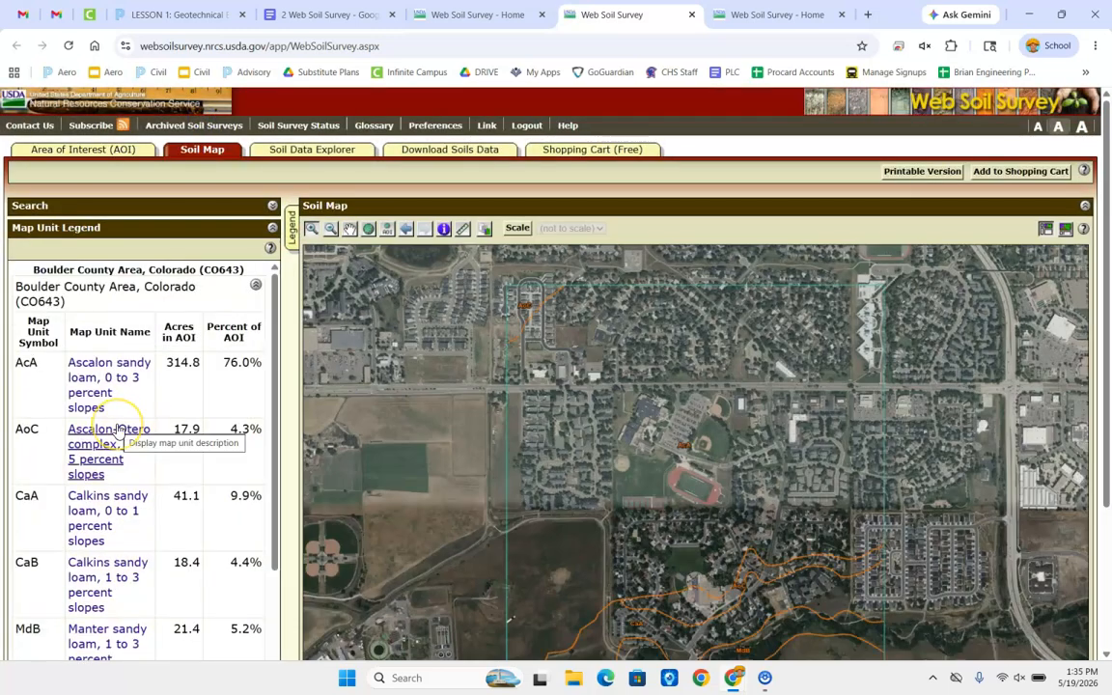
scroll(118, 431, down, 2)
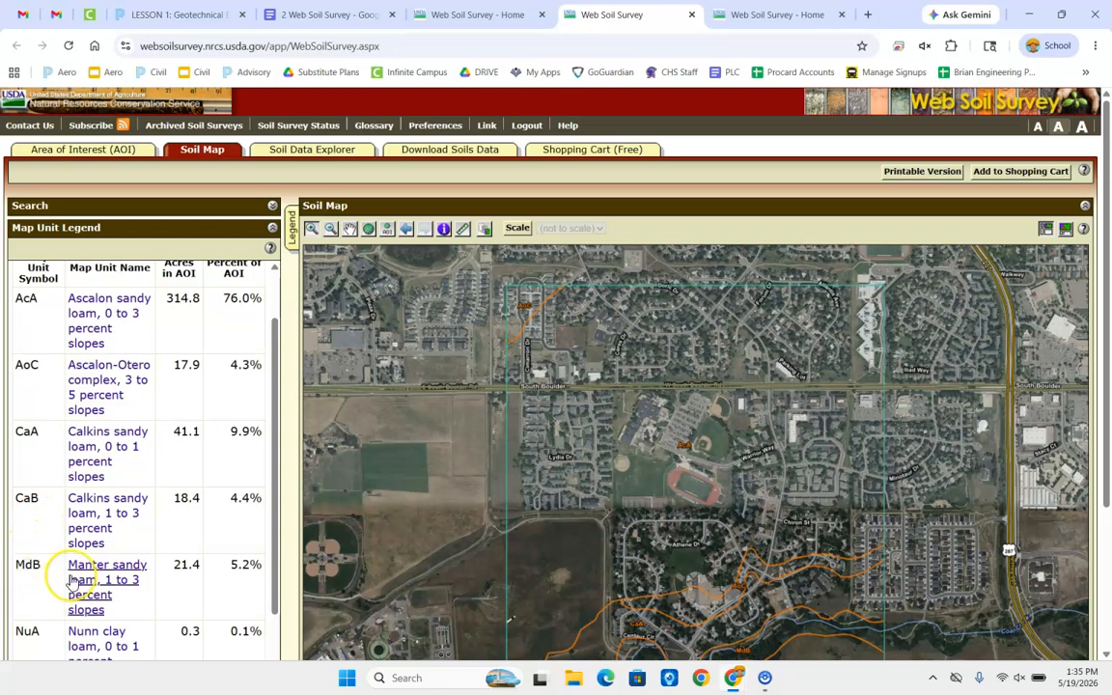
scroll(48, 579, down, 4)
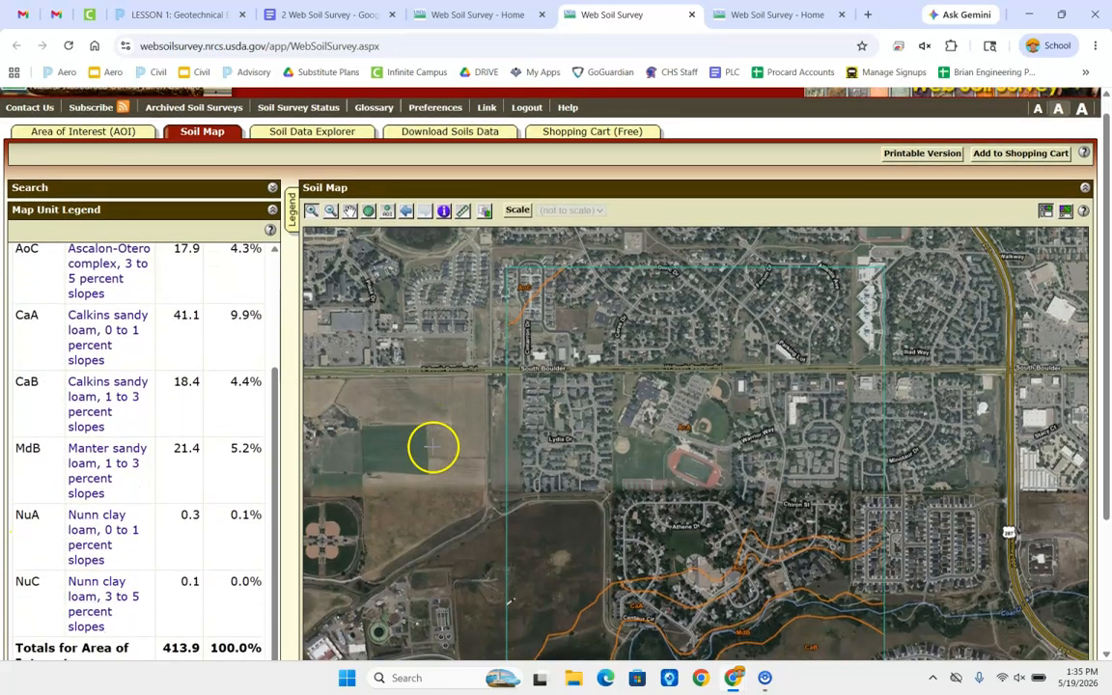
scroll(486, 479, down, 1)
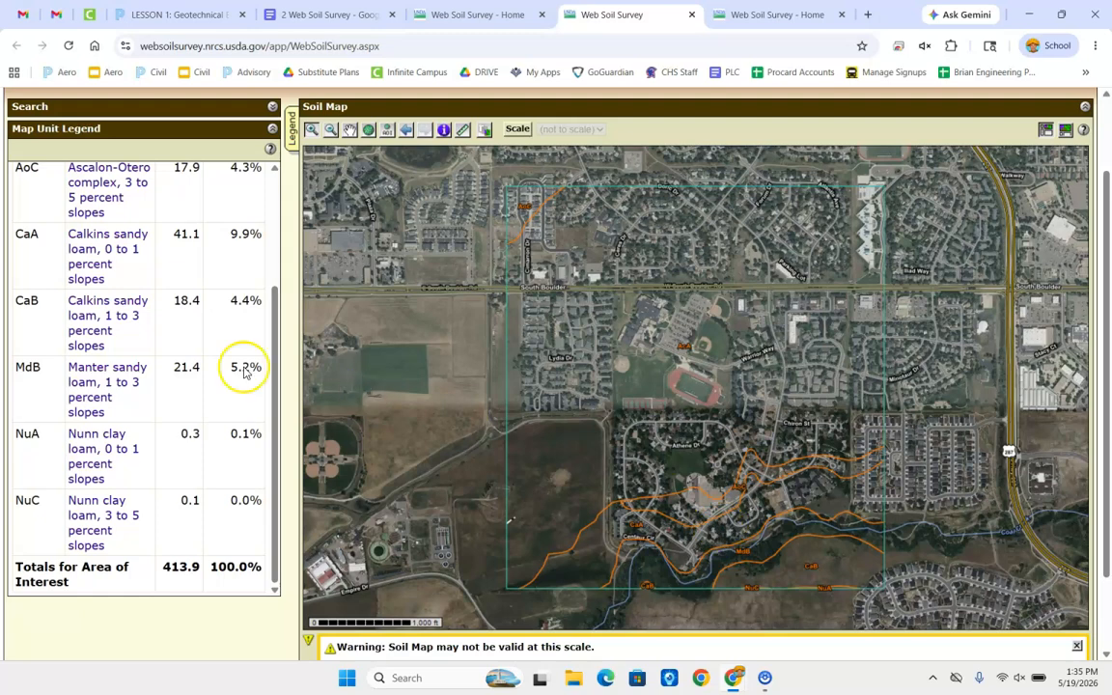
scroll(222, 357, up, 5)
scroll(204, 316, up, 2)
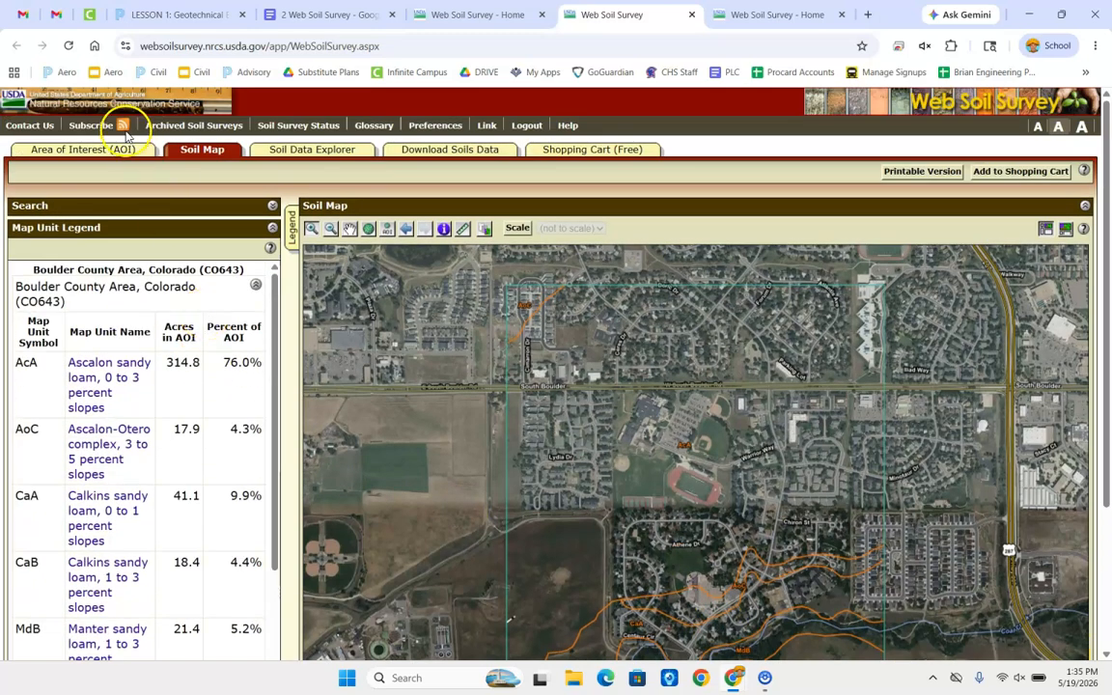
Redefine the area of interest as a smaller rectangle of about 291 acres, cutting off the southern part of the original area
click(101, 152)
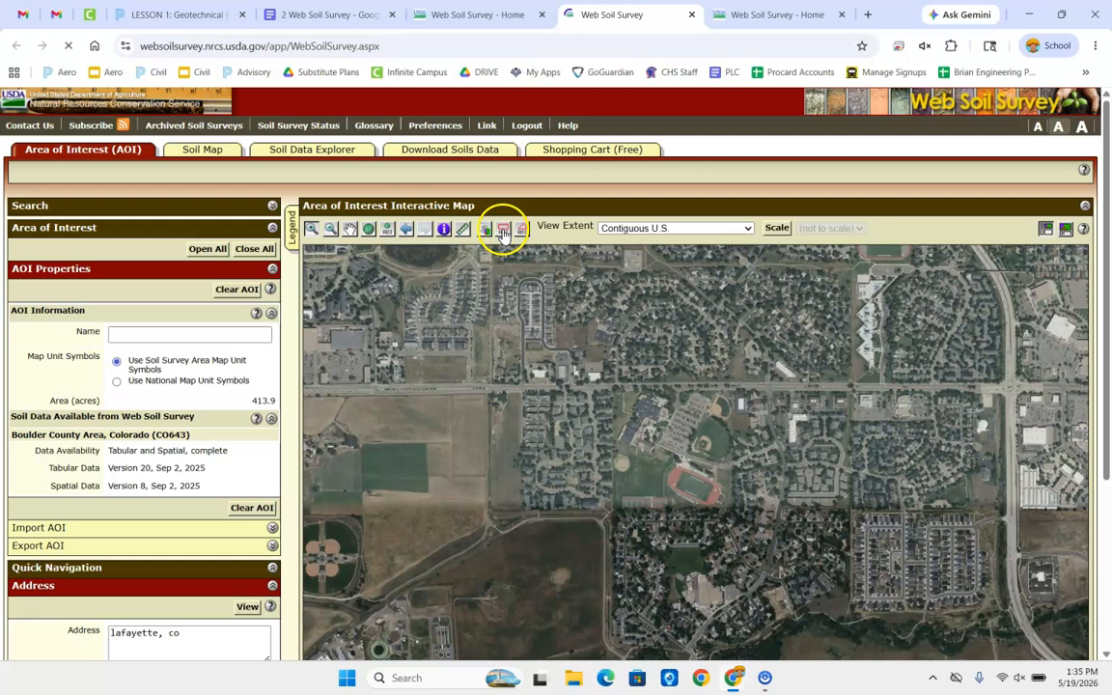
click(503, 232)
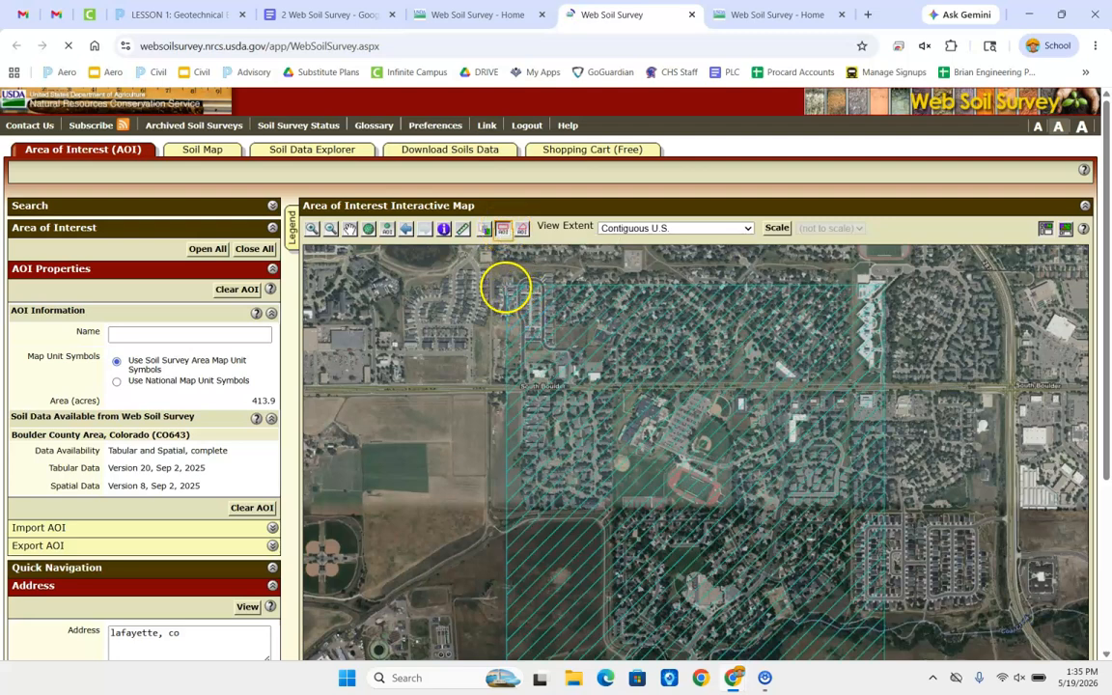
drag(506, 287, 886, 568)
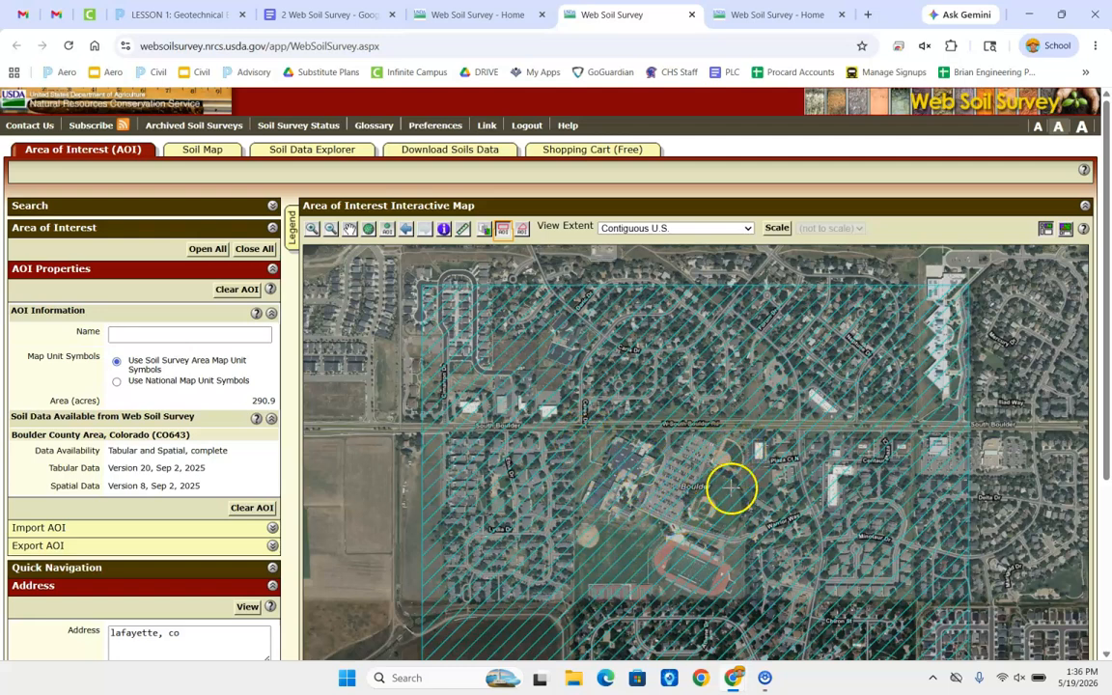
Display the soil map for the reduced area of interest and examine its map units and soil boundaries
click(196, 149)
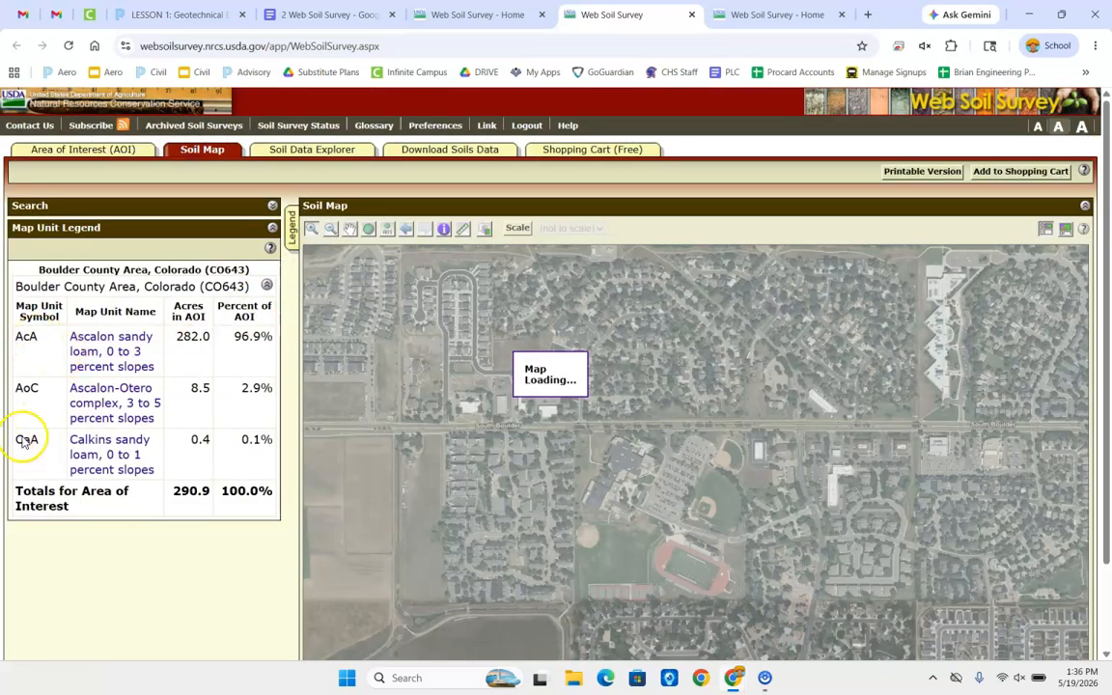
scroll(415, 466, down, 1)
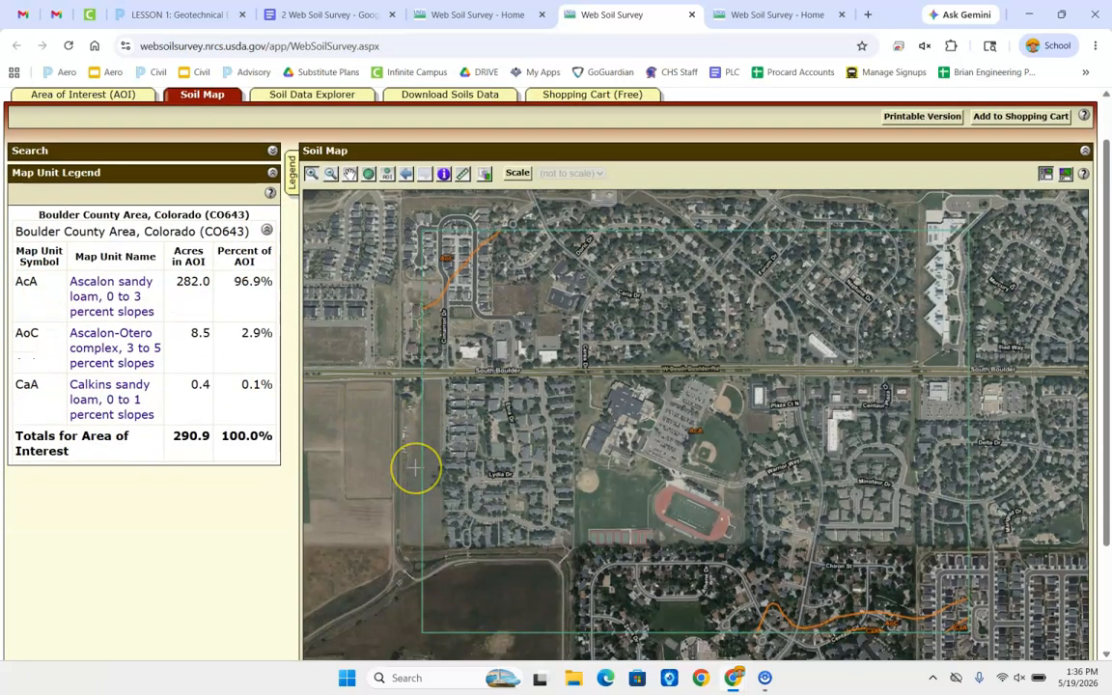
scroll(415, 467, down, 1)
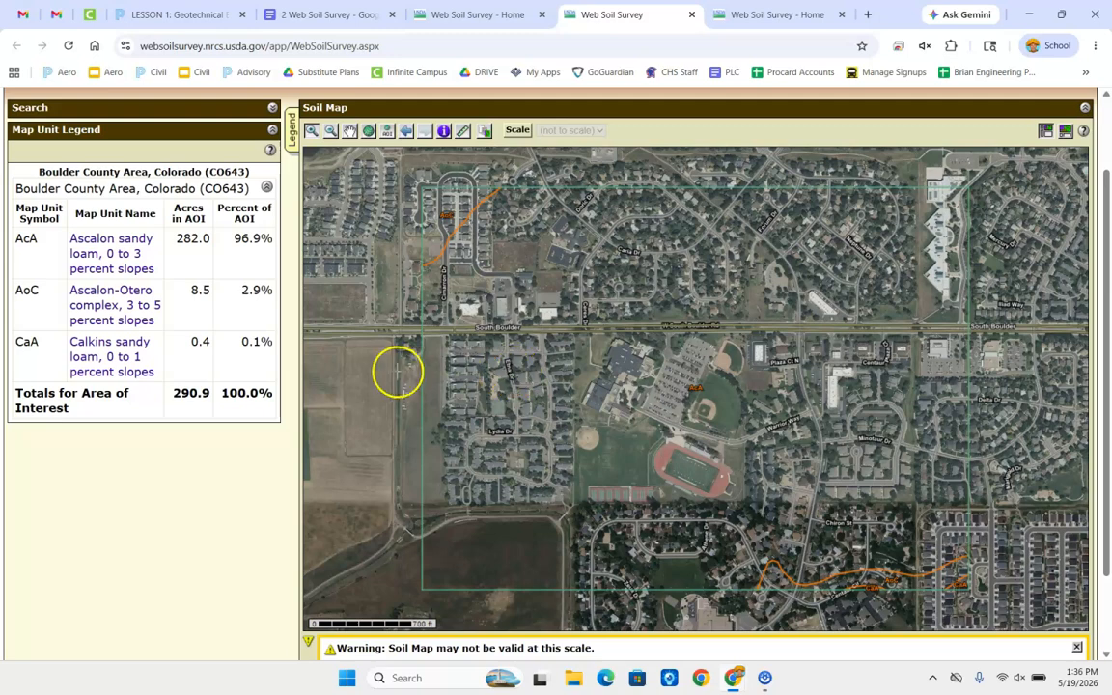
scroll(166, 316, up, 3)
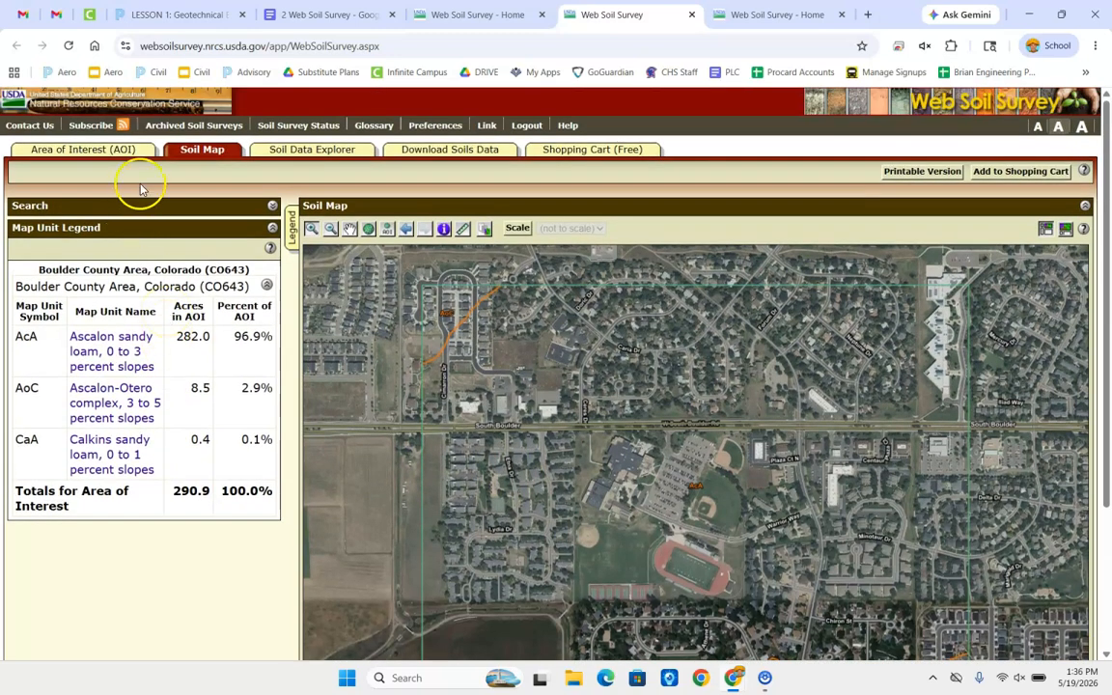
Open the Soil Data Explorer, then switch to the "2 Web Soil Survey" document and read question 4
click(276, 153)
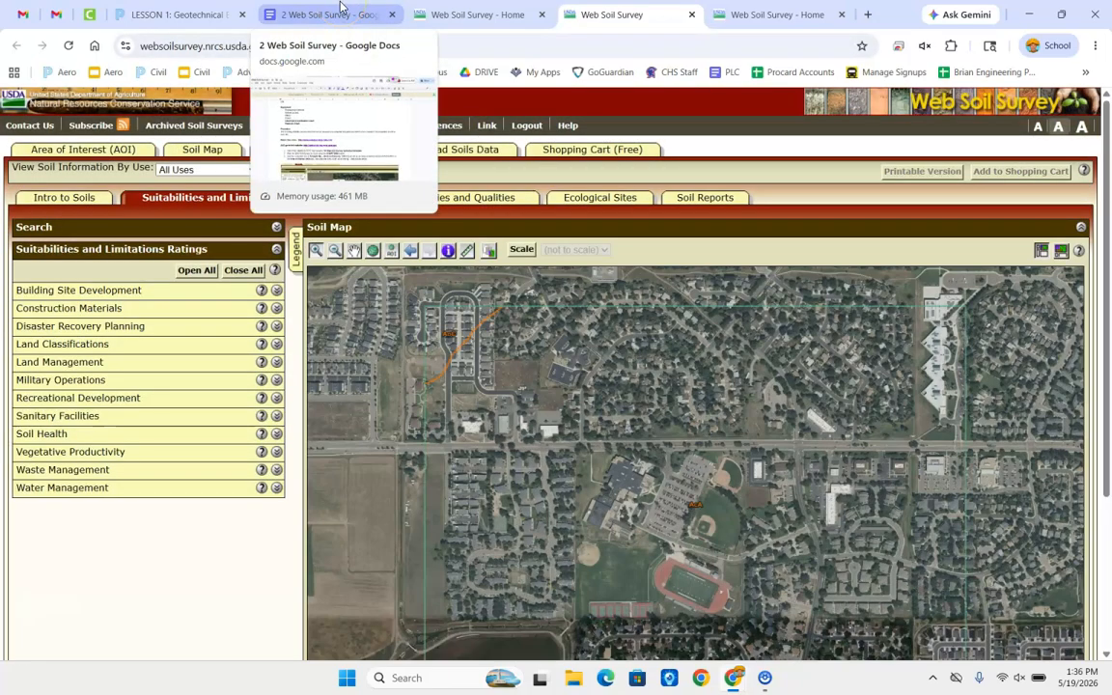
click(340, 8)
scroll(376, 424, down, 10)
scroll(375, 425, down, 2)
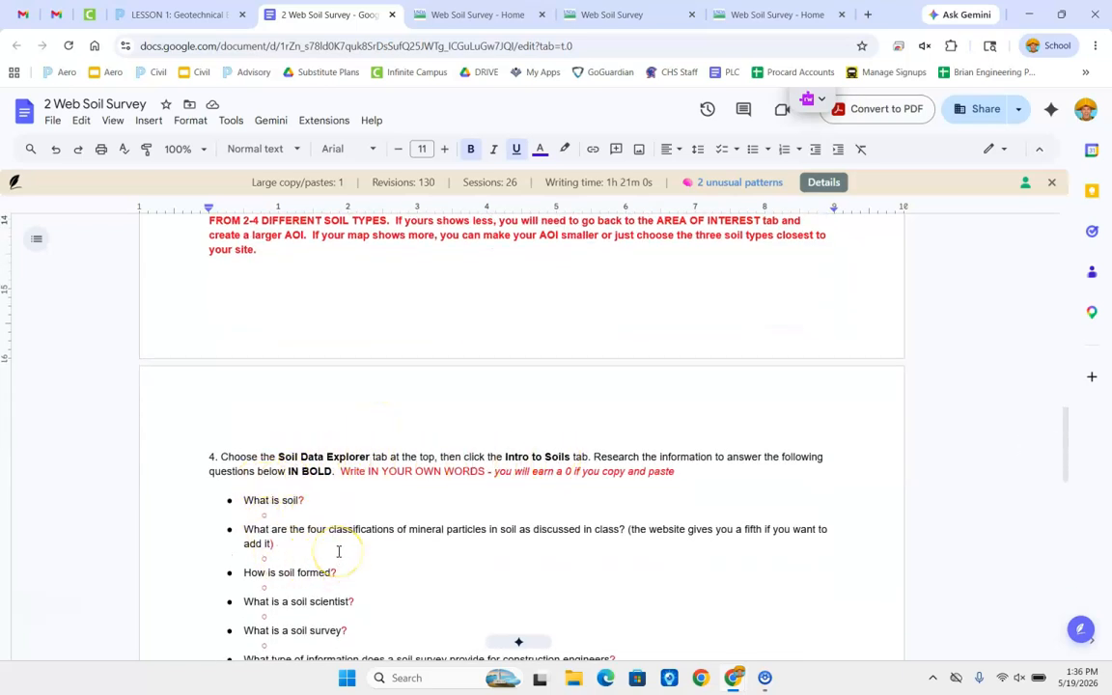
Return to the soil survey map page and open the Soils 101 topic from Intro to Soils
key(ctrl+Tab)
key(ctrl+Tab)
key(ctrl+Tab)
key(ctrl+shift+Tab)
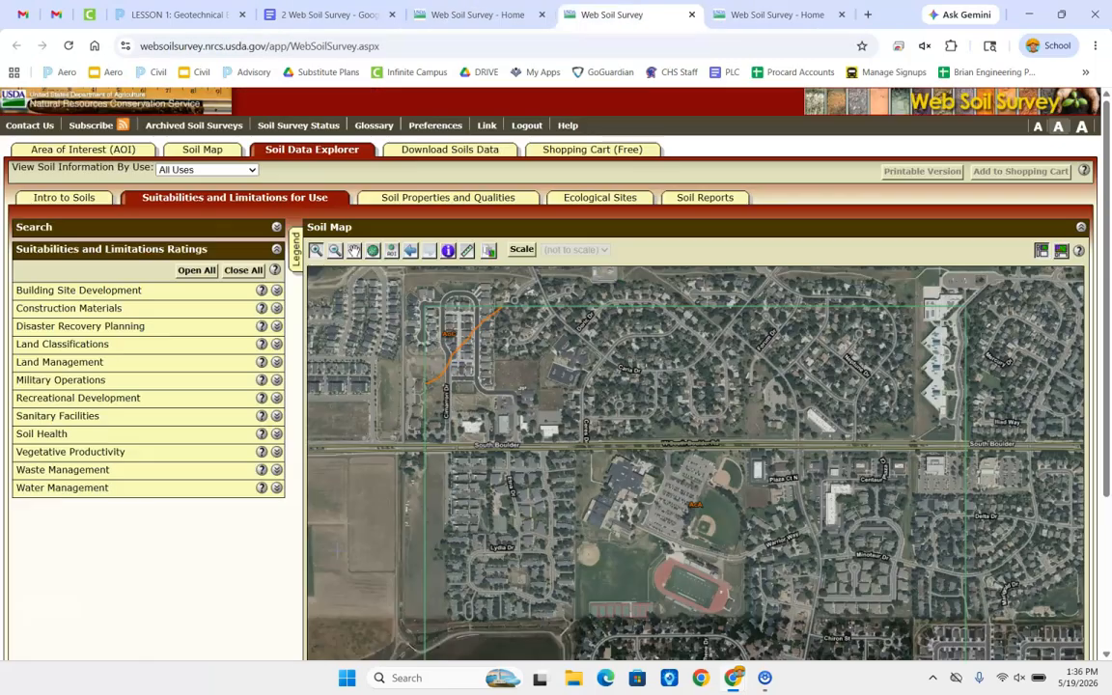
click(81, 199)
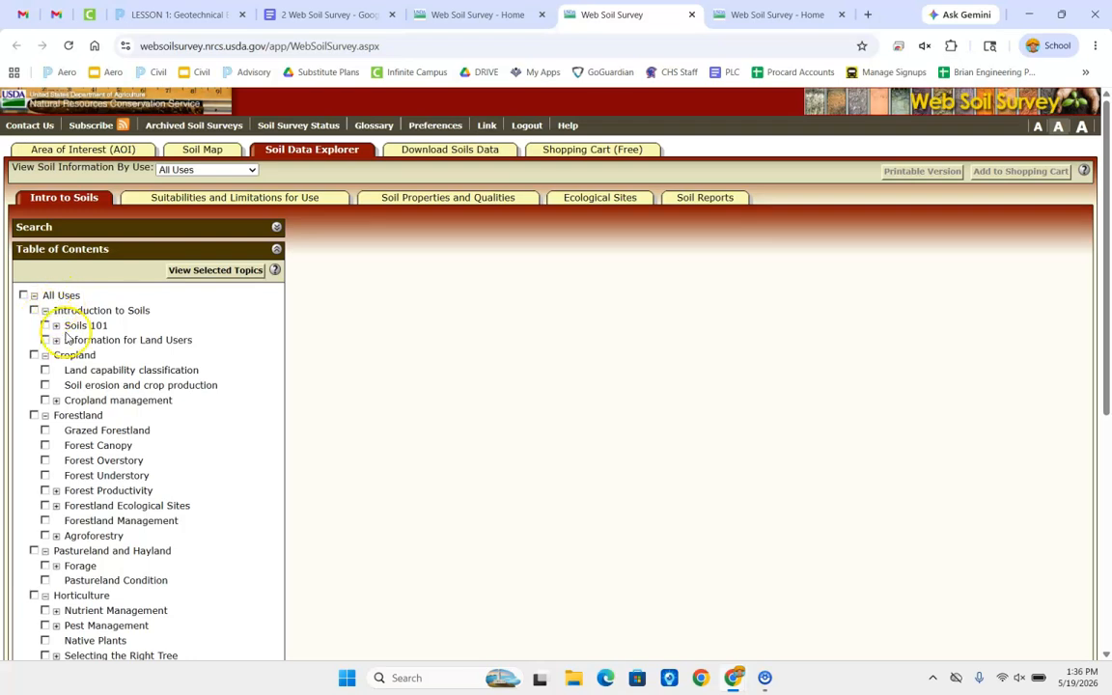
click(71, 325)
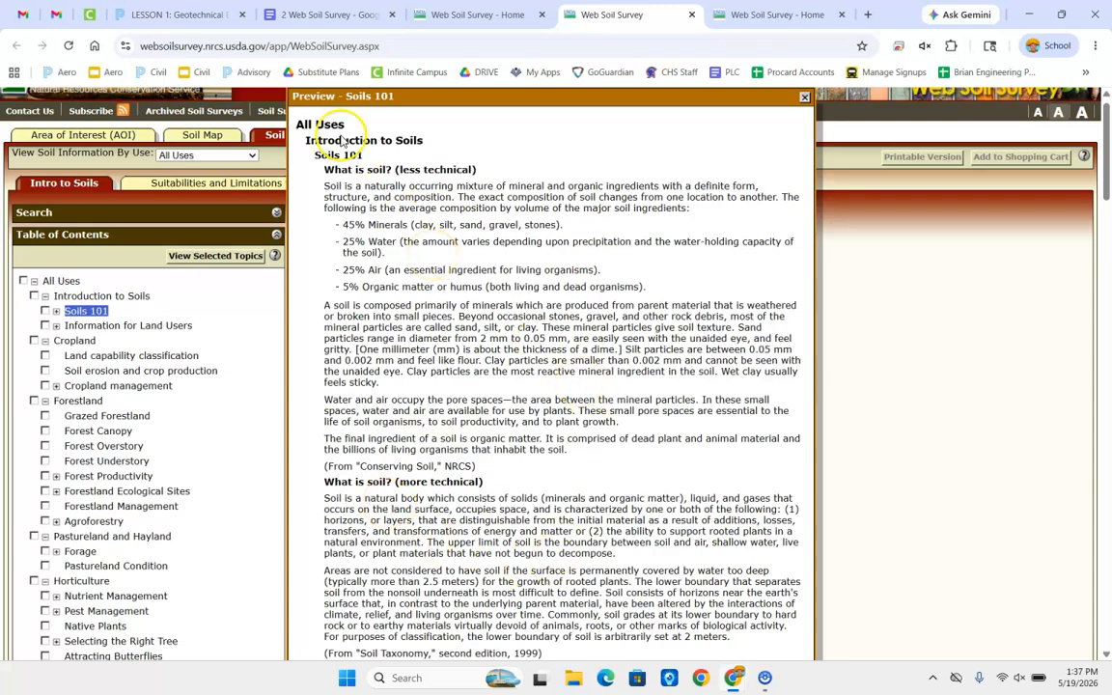
Recheck the assignment questions in the document and close the extra Web Soil Survey home page at the end
click(306, 12)
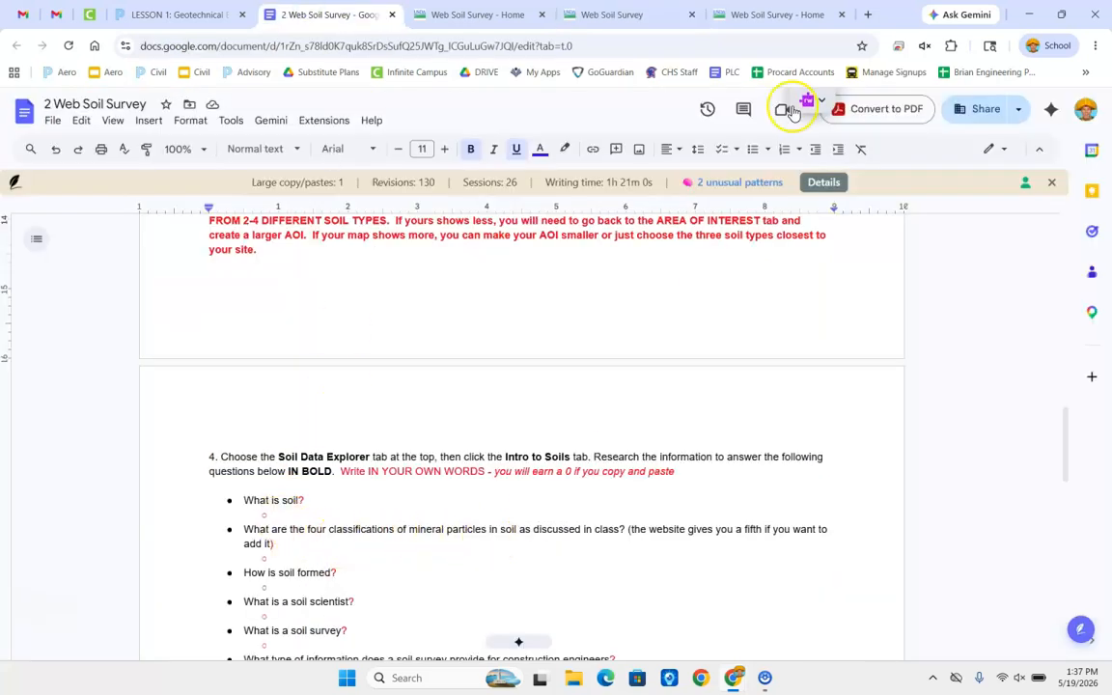
click(738, 14)
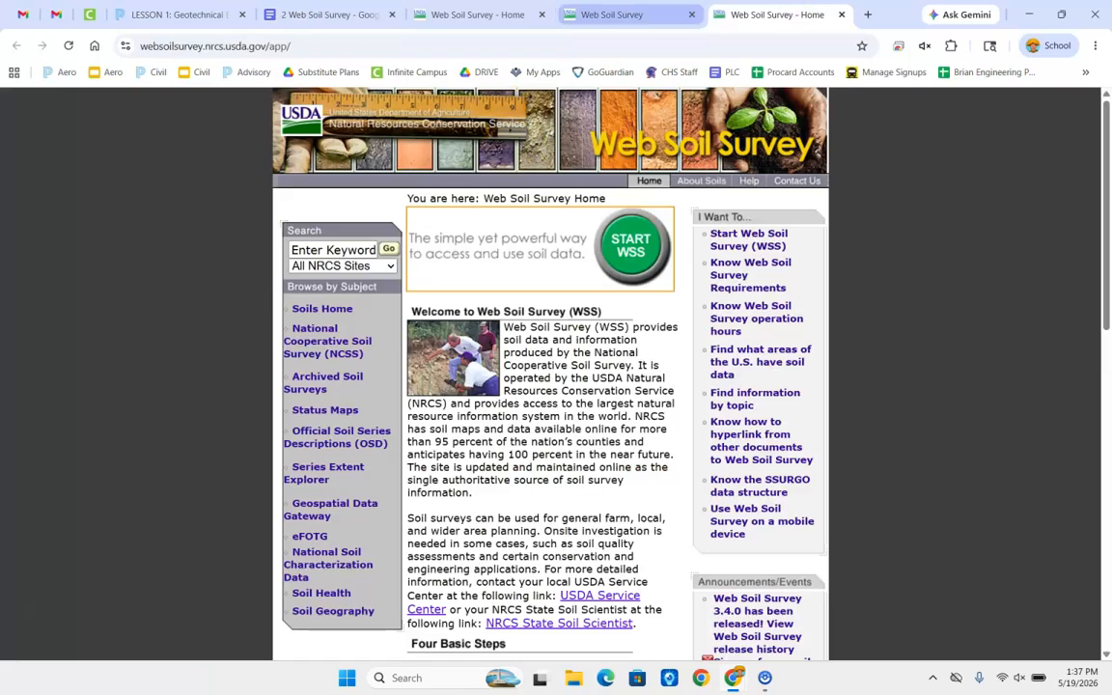
key(ctrl+w)
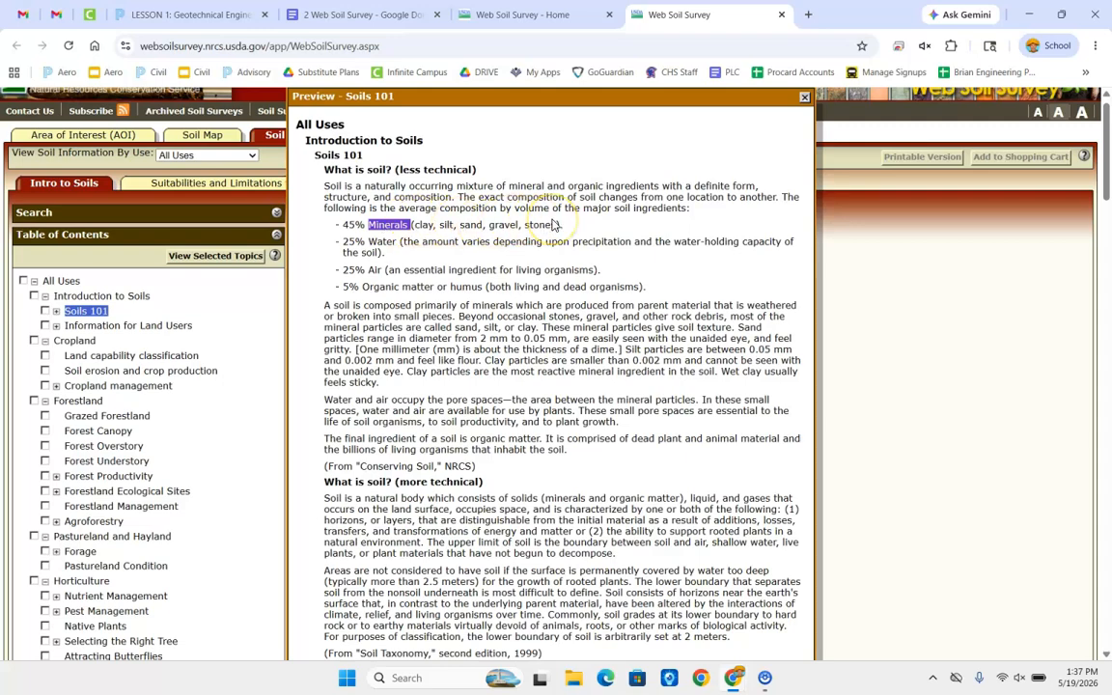
Review questions 4 and 6 in the assignment document and the soil properties table's map unit, composition and USCS columns
key(ctrl+shift+Tab)
key(ctrl+shift+Tab)
scroll(521, 370, down, 2)
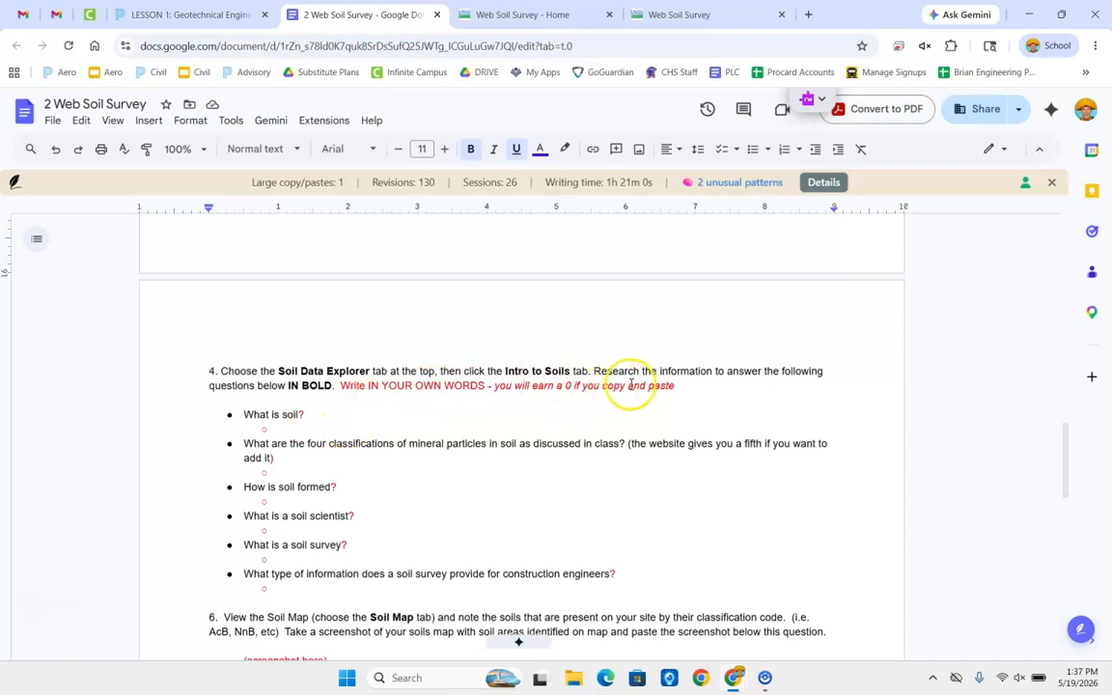
scroll(492, 452, down, 4)
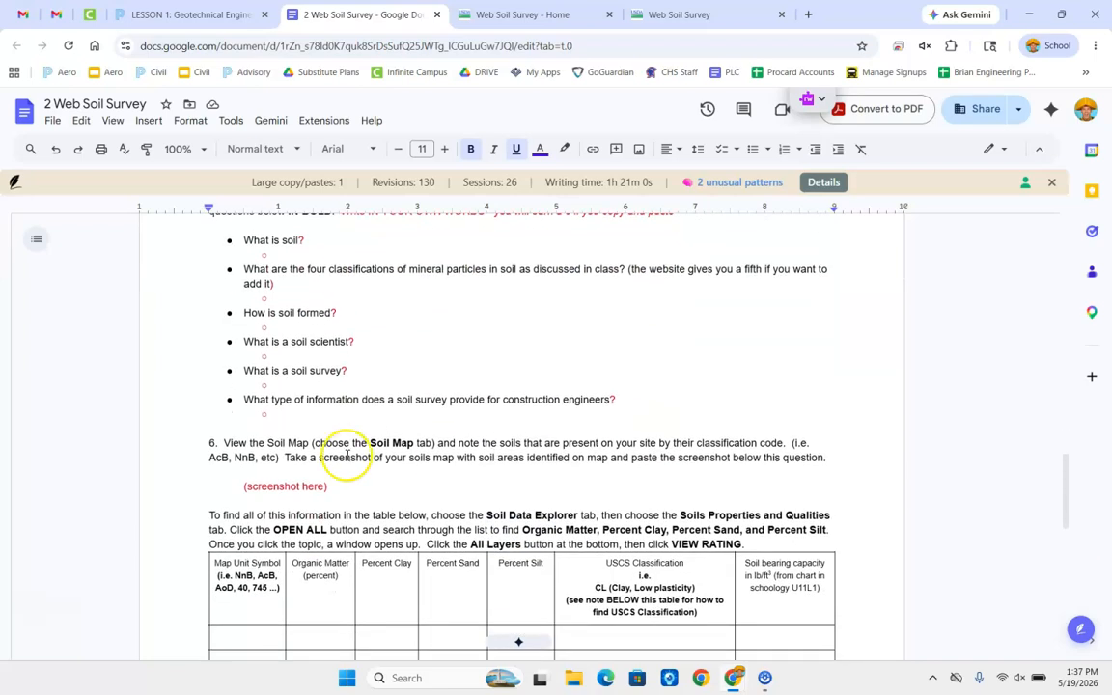
scroll(255, 450, down, 4)
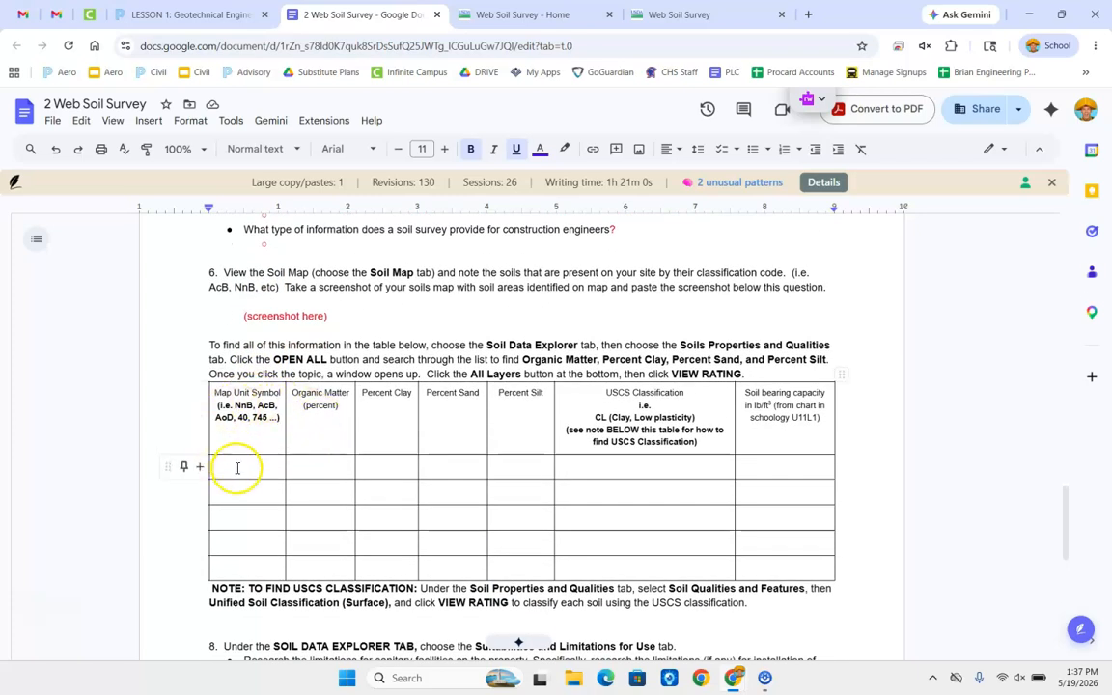
click(237, 467)
click(251, 493)
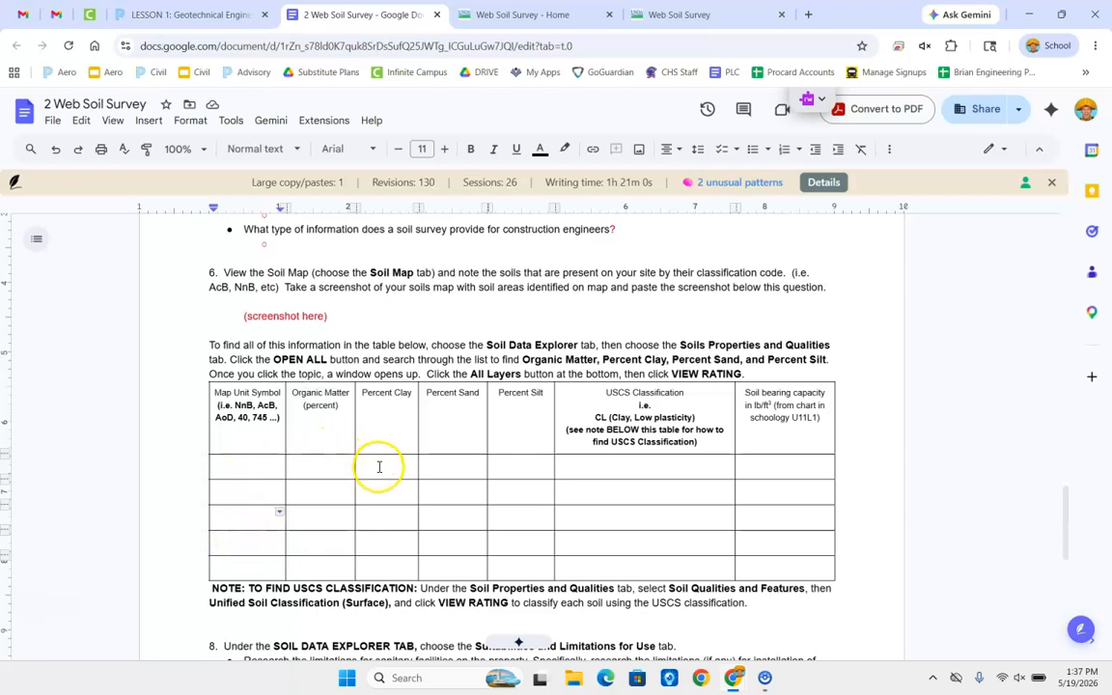
Return to the Web Soil Survey map page, close the Soils 101 preview and open Soil Properties and Qualities
key(ctrl+Tab)
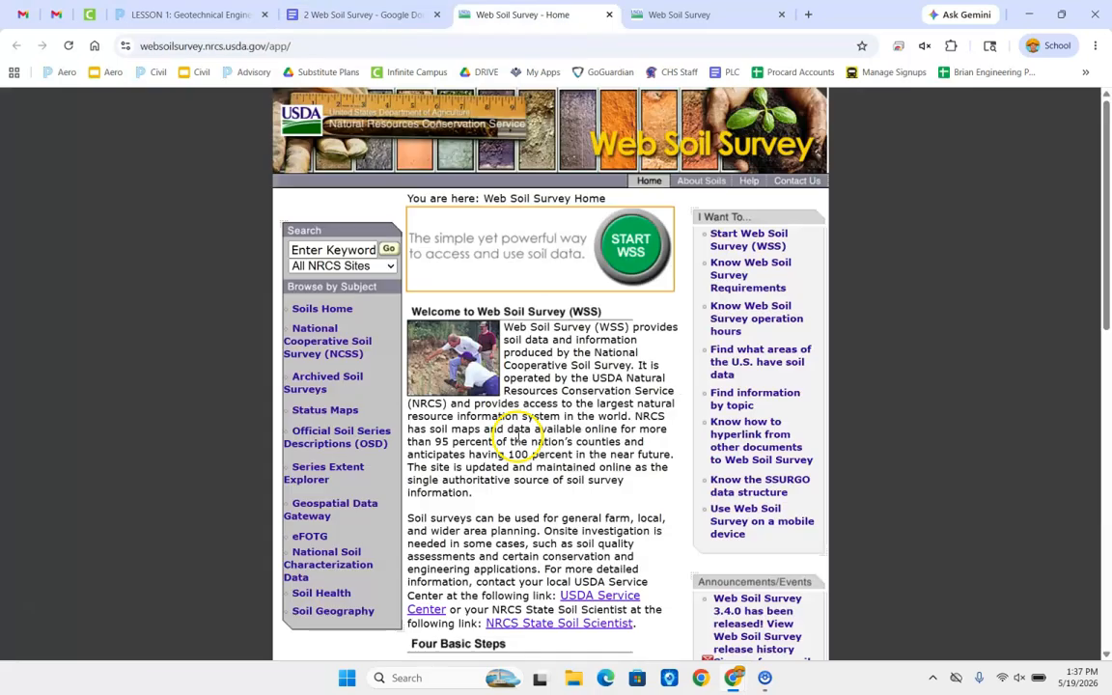
key(ctrl+Tab)
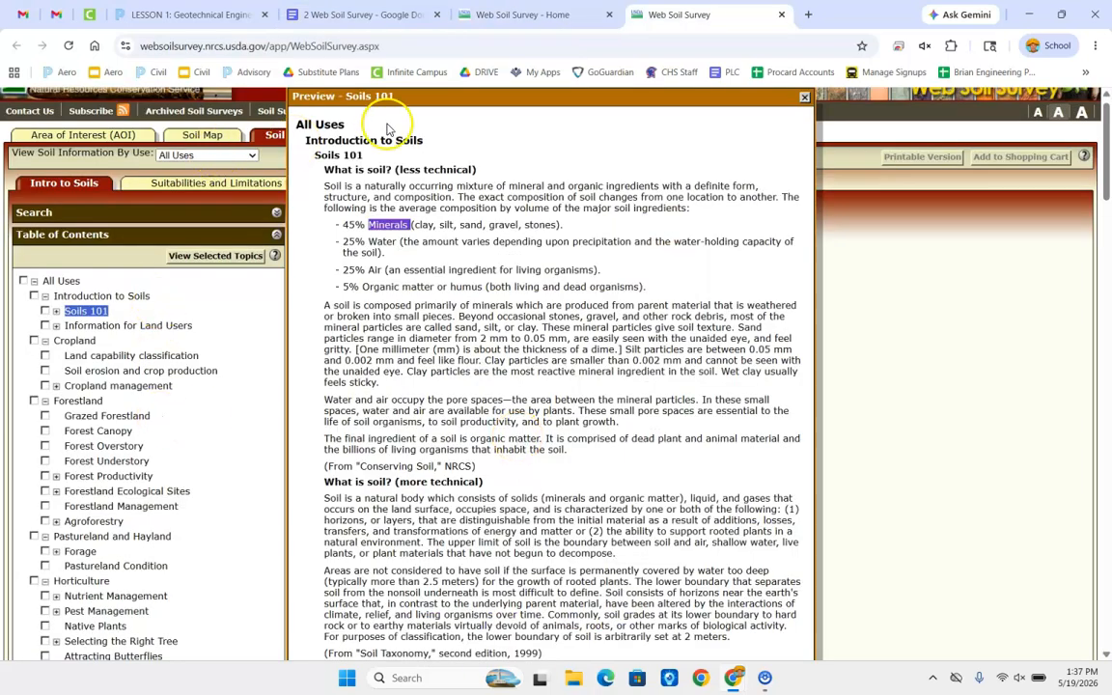
click(803, 98)
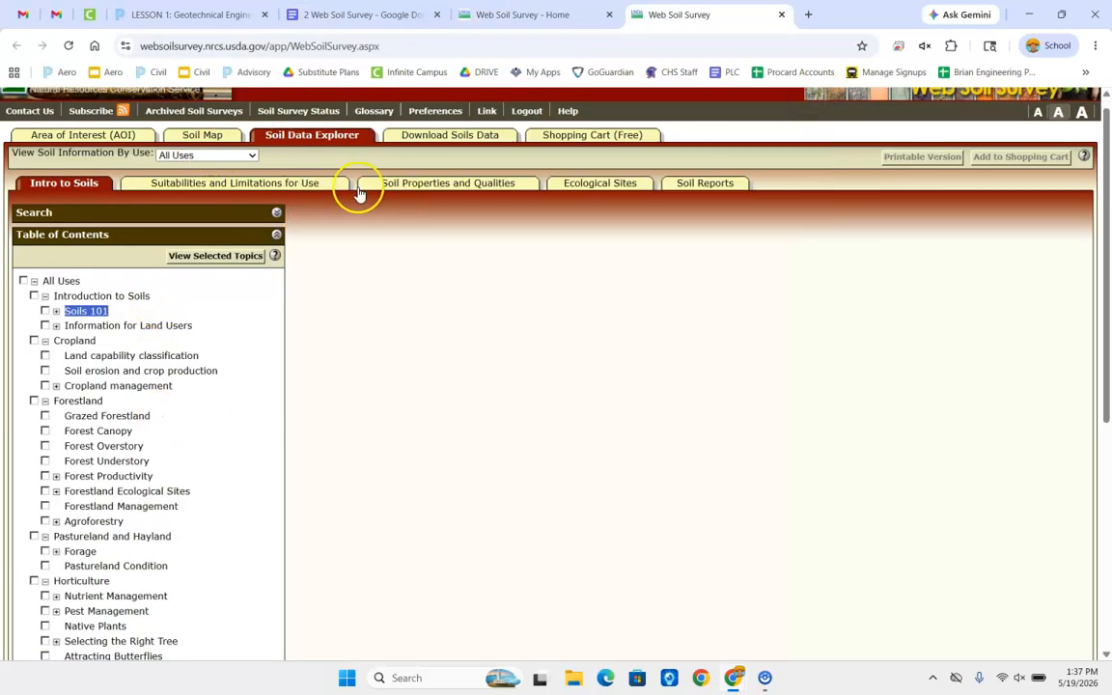
click(391, 189)
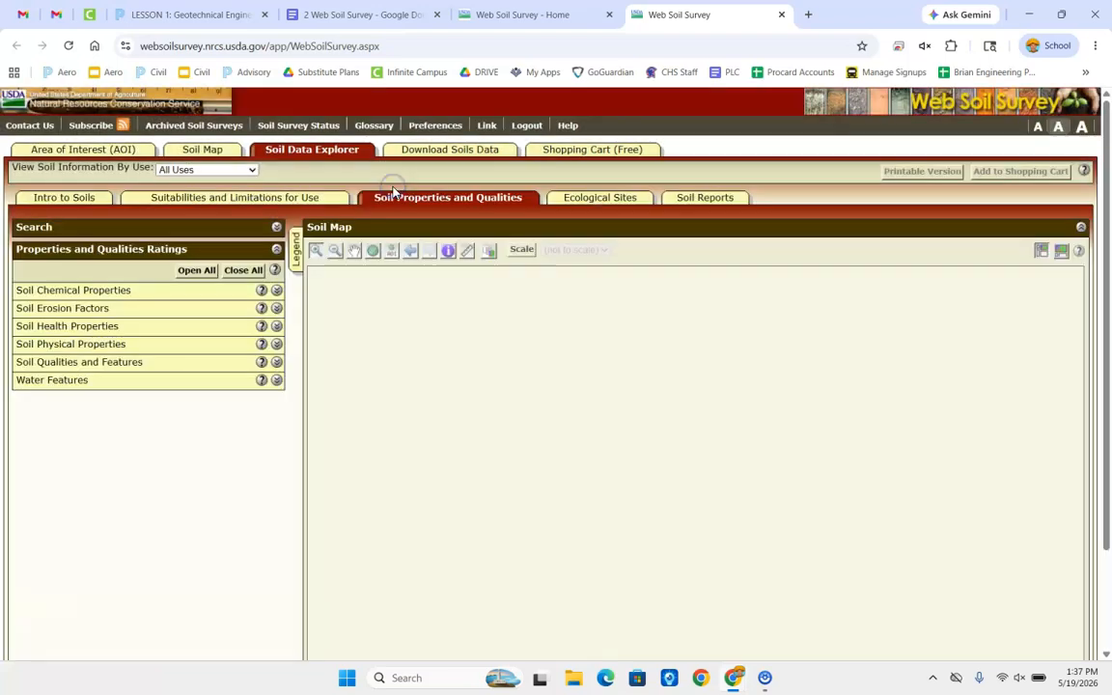
Generate the Organic Matter rating under Soil Physical Properties for All Layers (Weighted Average) and review the summary by map unit
click(85, 344)
scroll(100, 415, down, 1)
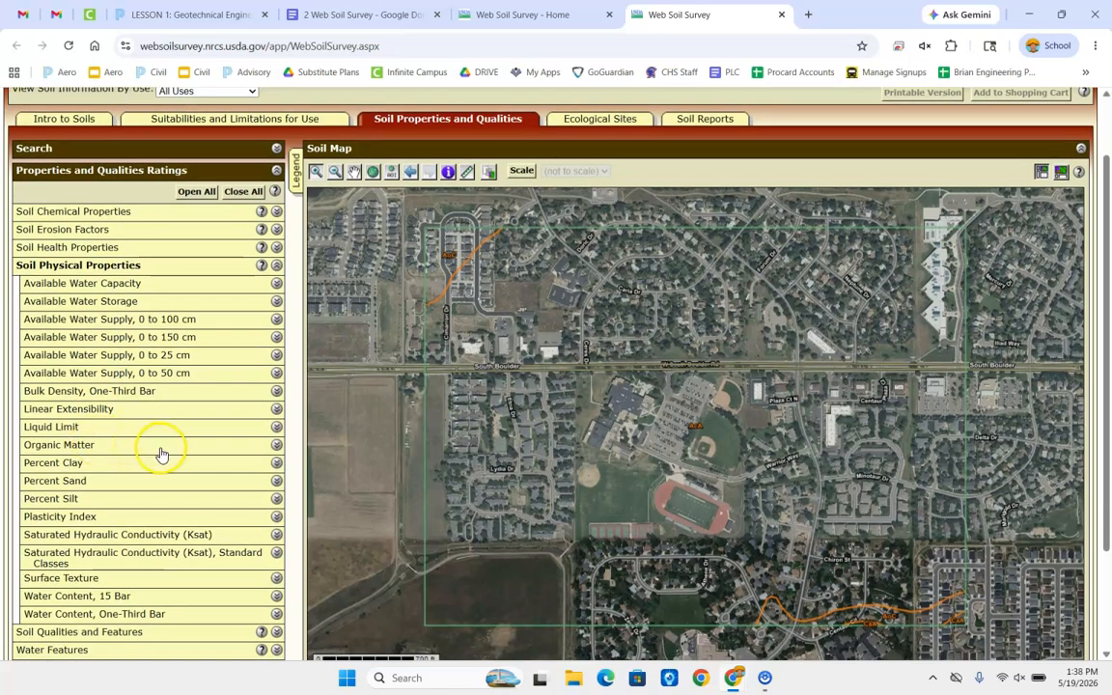
click(245, 447)
scroll(247, 451, down, 1)
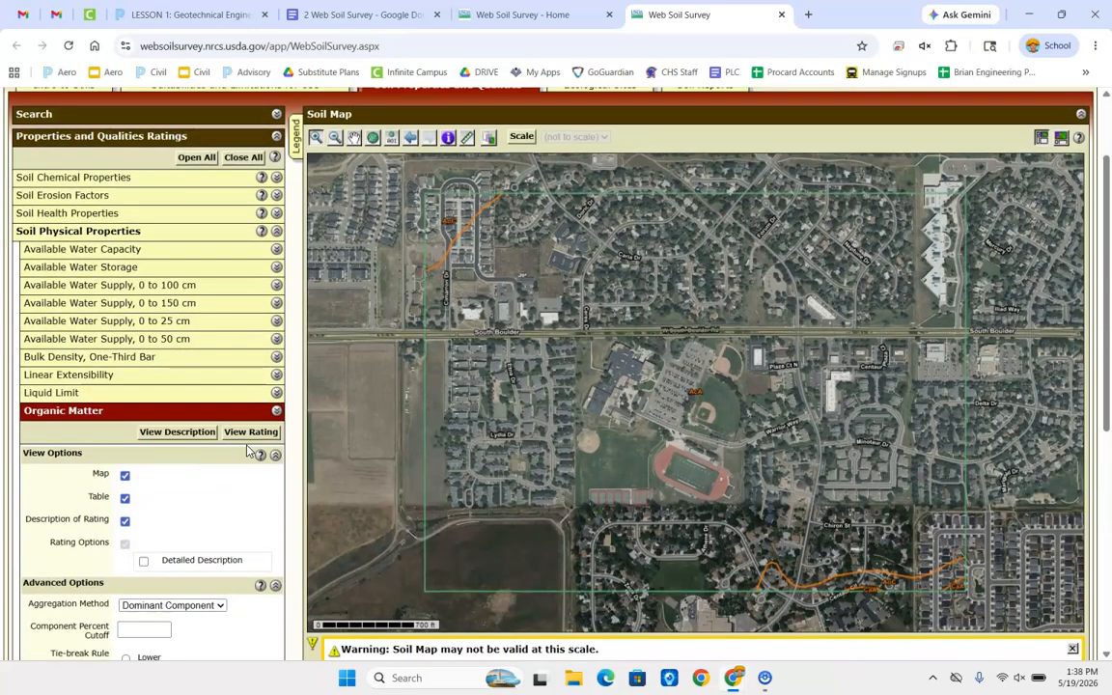
scroll(247, 451, down, 3)
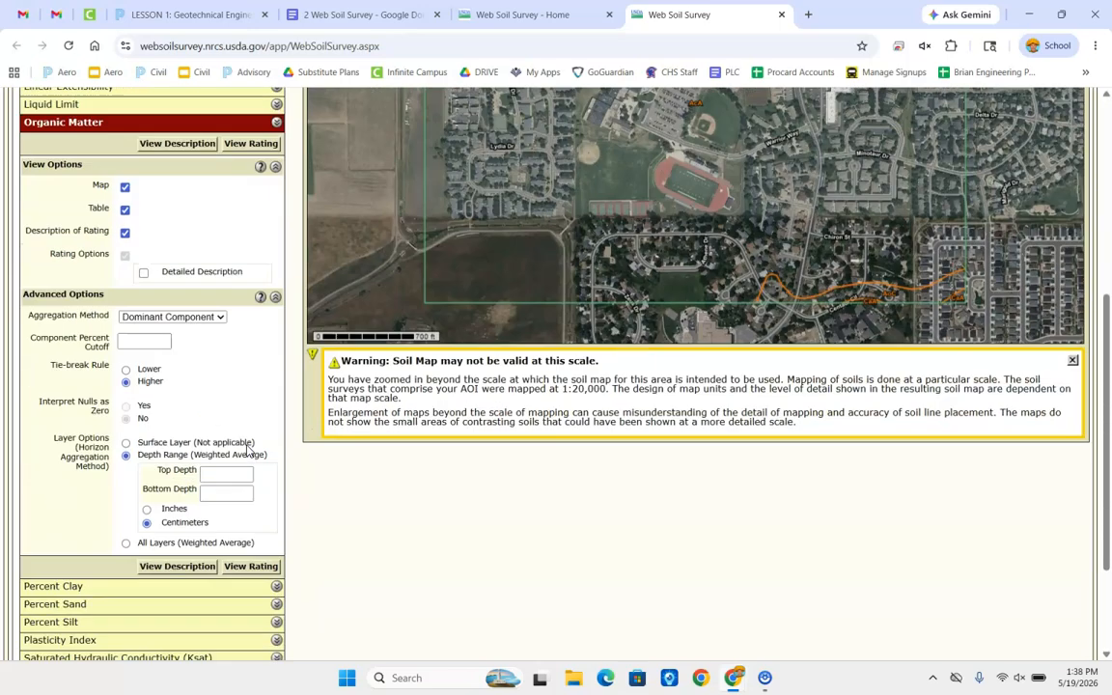
click(123, 556)
click(250, 564)
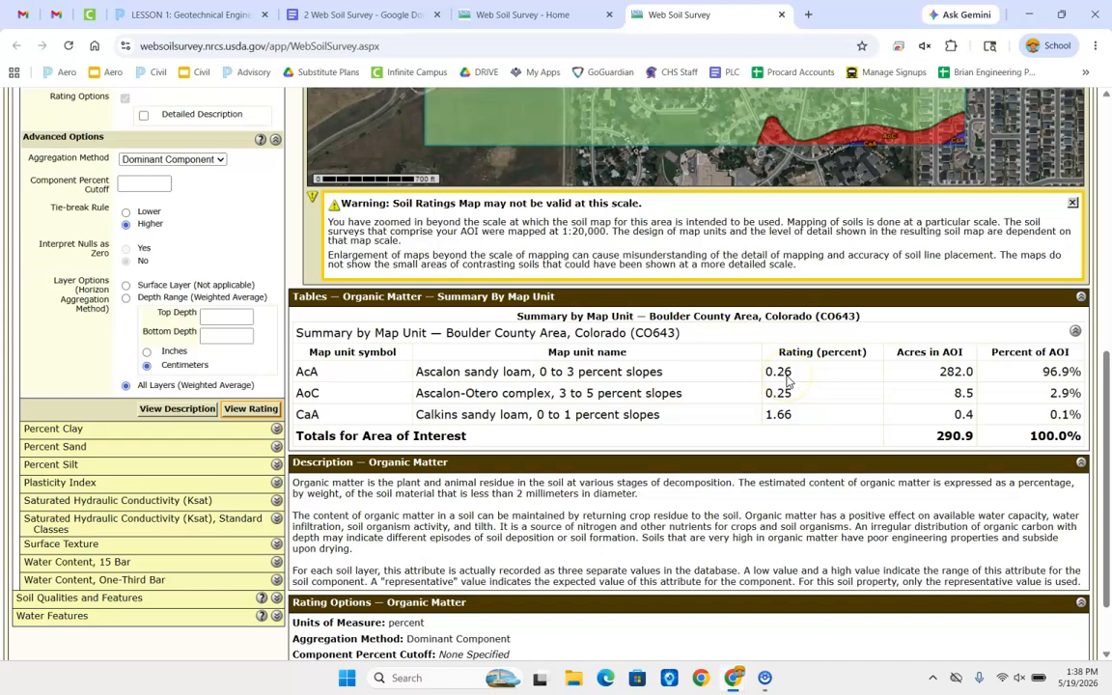
scroll(787, 381, up, 1)
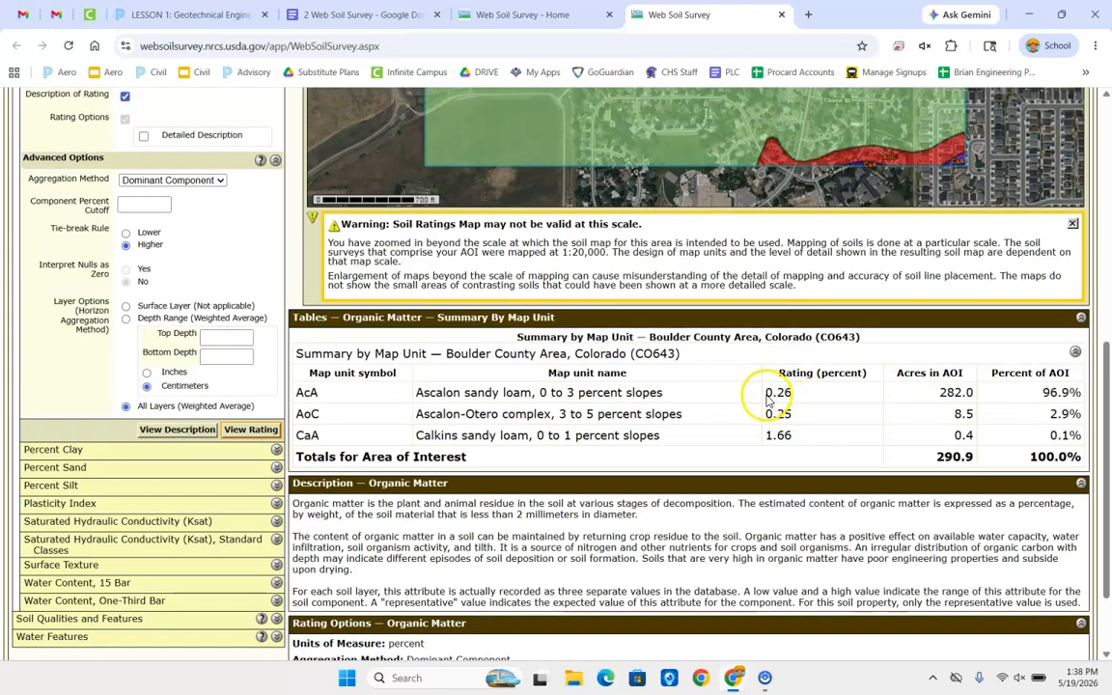
scroll(770, 401, up, 3)
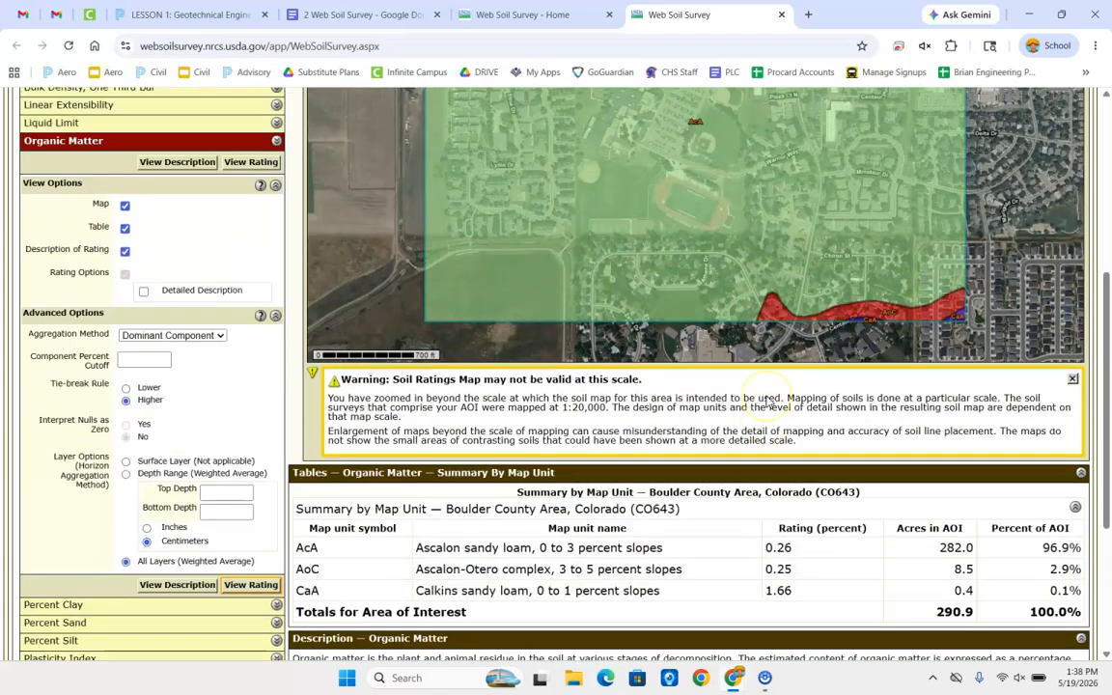
scroll(637, 476, down, 1)
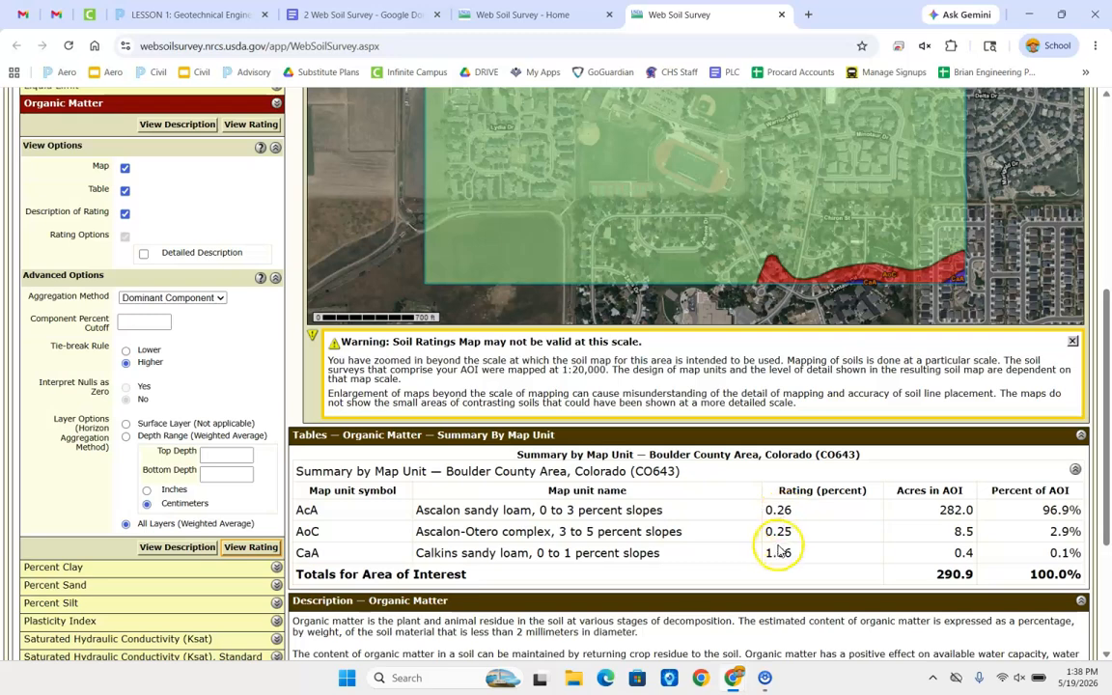
Go back to the "2 Web Soil Survey" document and review the soil bearing capacity column and the USCS classification note
key(ctrl+shift+Tab)
key(ctrl+shift+Tab)
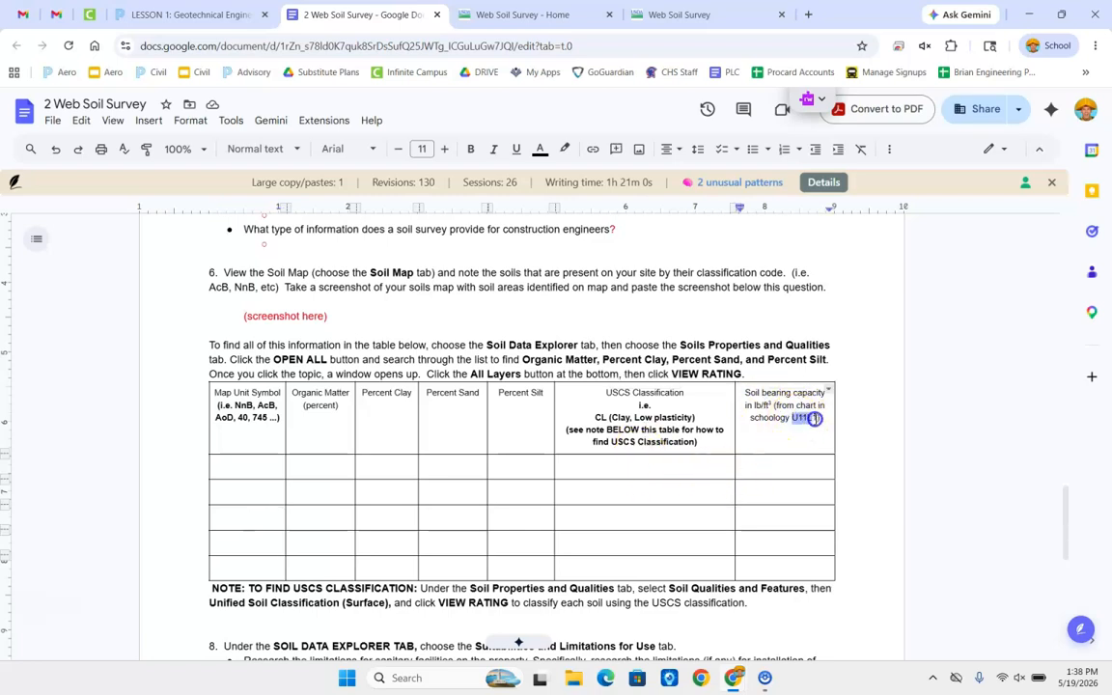
drag(815, 418, 816, 418)
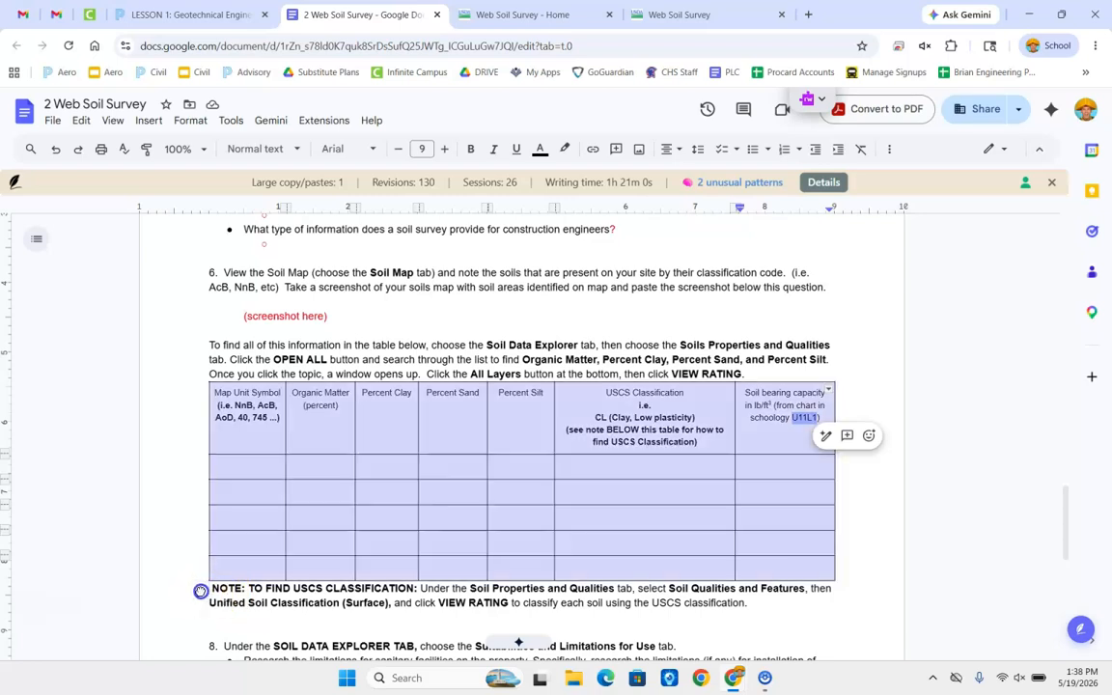
drag(267, 584, 638, 629)
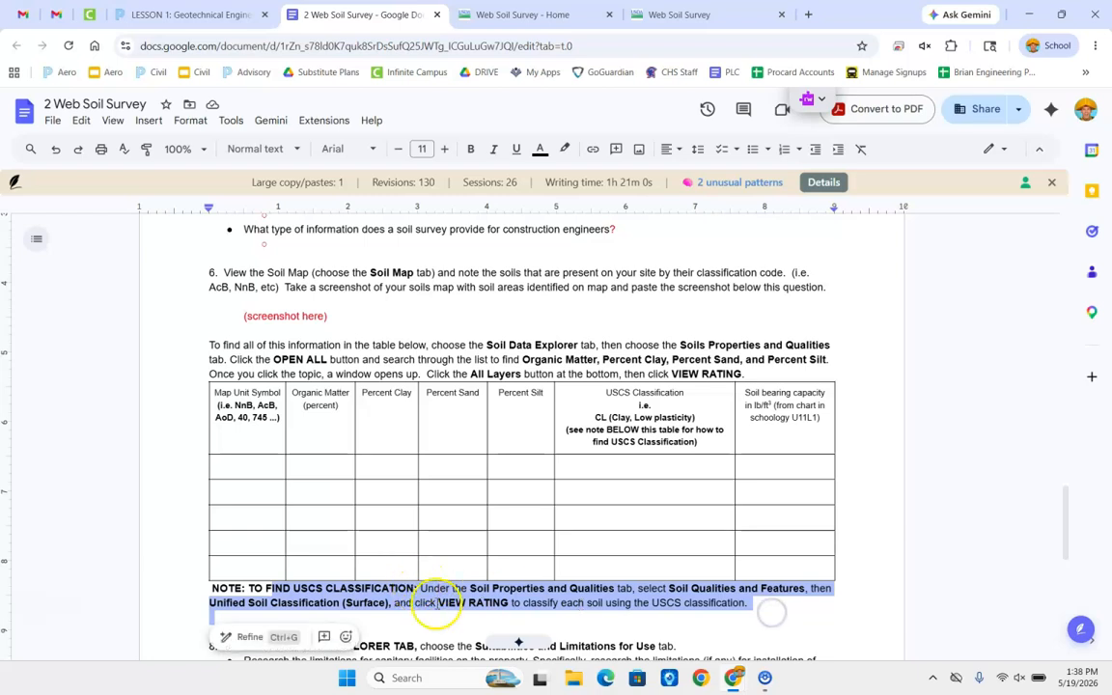
Read question 8 on sanitary facility limitations, septic tank absorption fields and how the soil classification explains the rating
scroll(576, 595, down, 3)
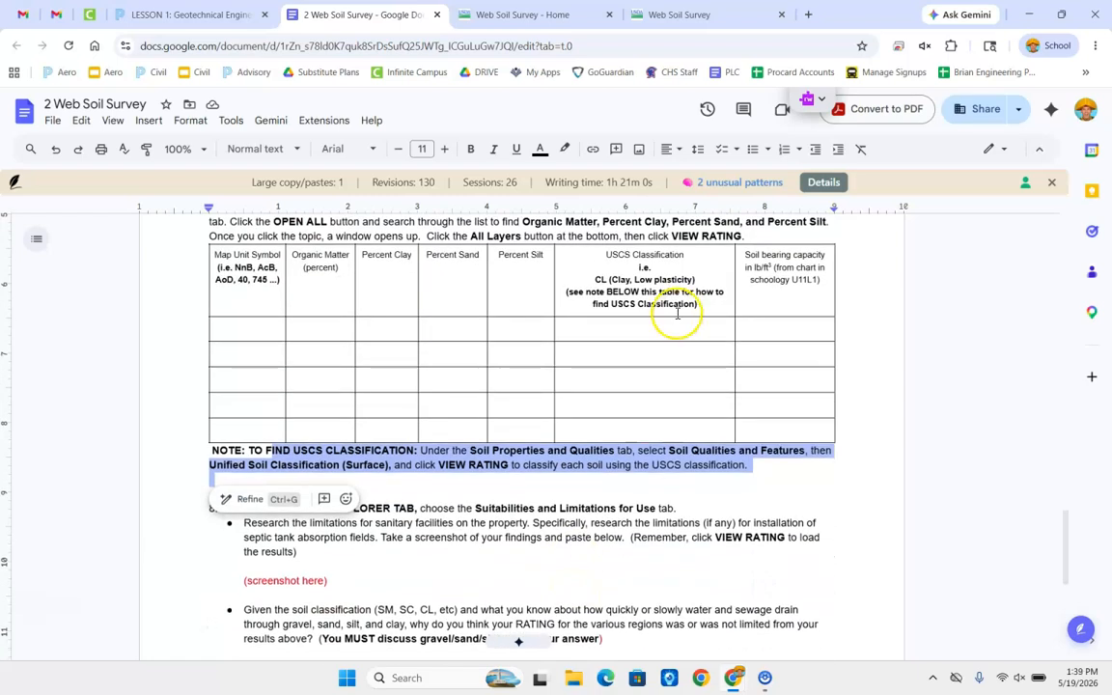
click(478, 509)
scroll(479, 518, down, 2)
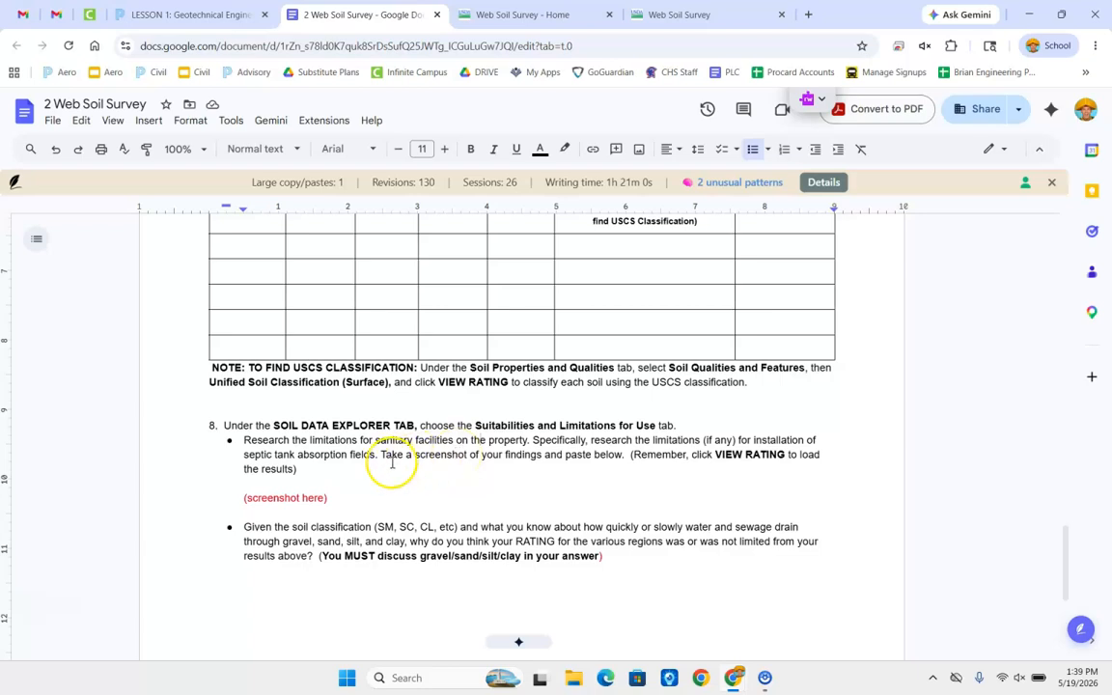
scroll(362, 440, up, 1)
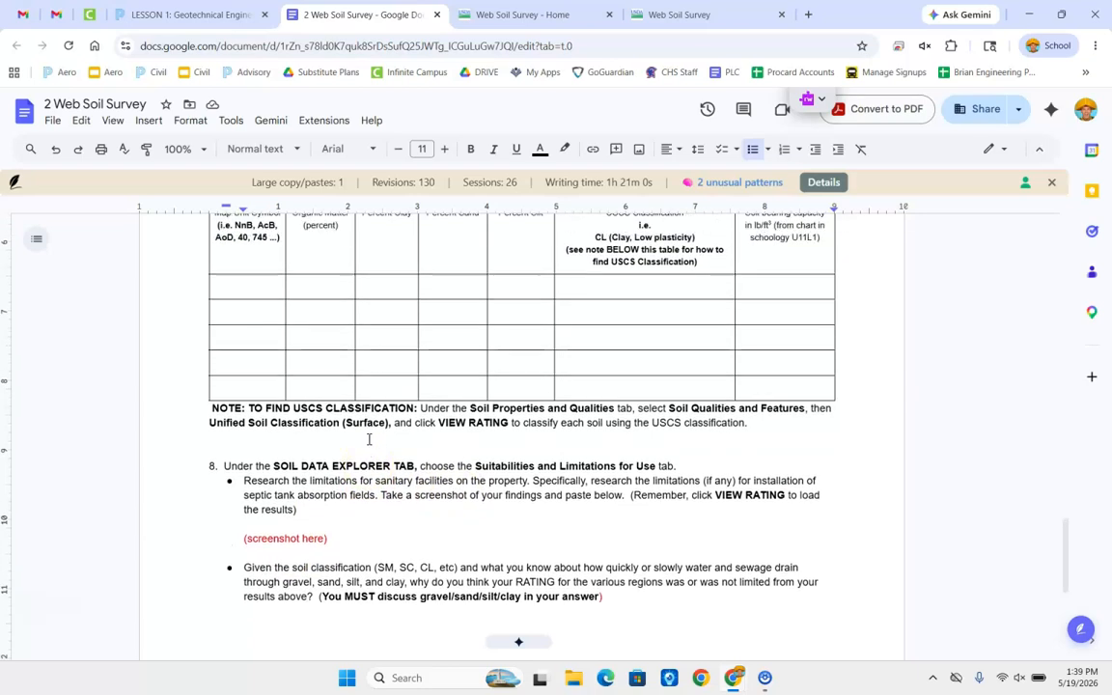
scroll(369, 439, up, 1)
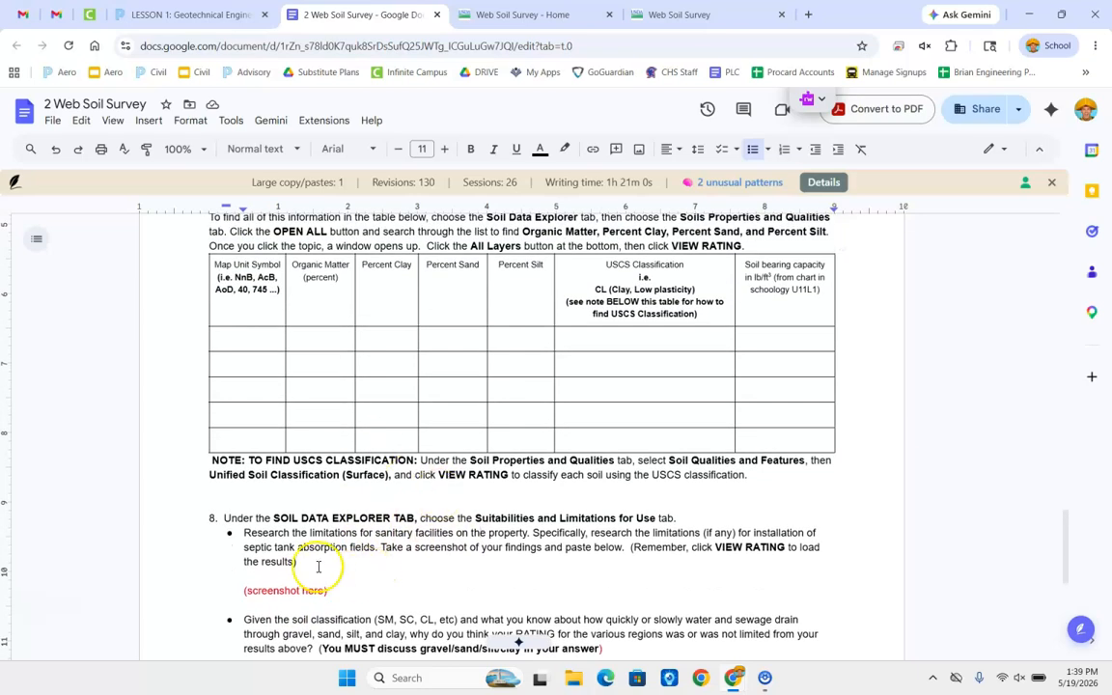
scroll(317, 565, down, 1)
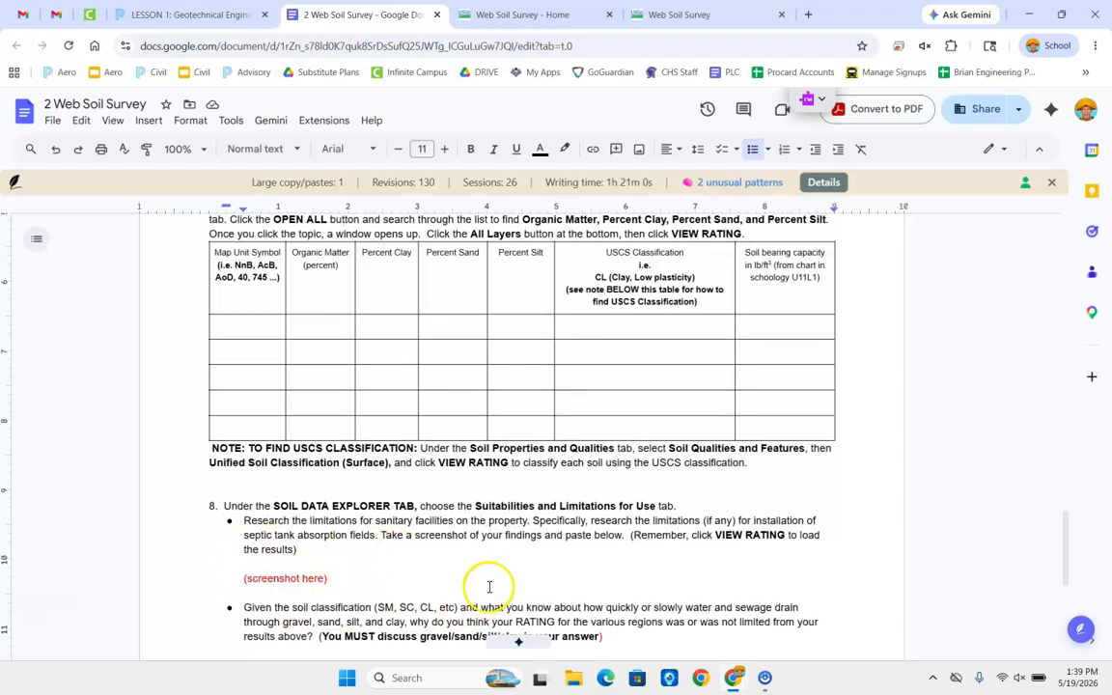
scroll(340, 536, down, 1)
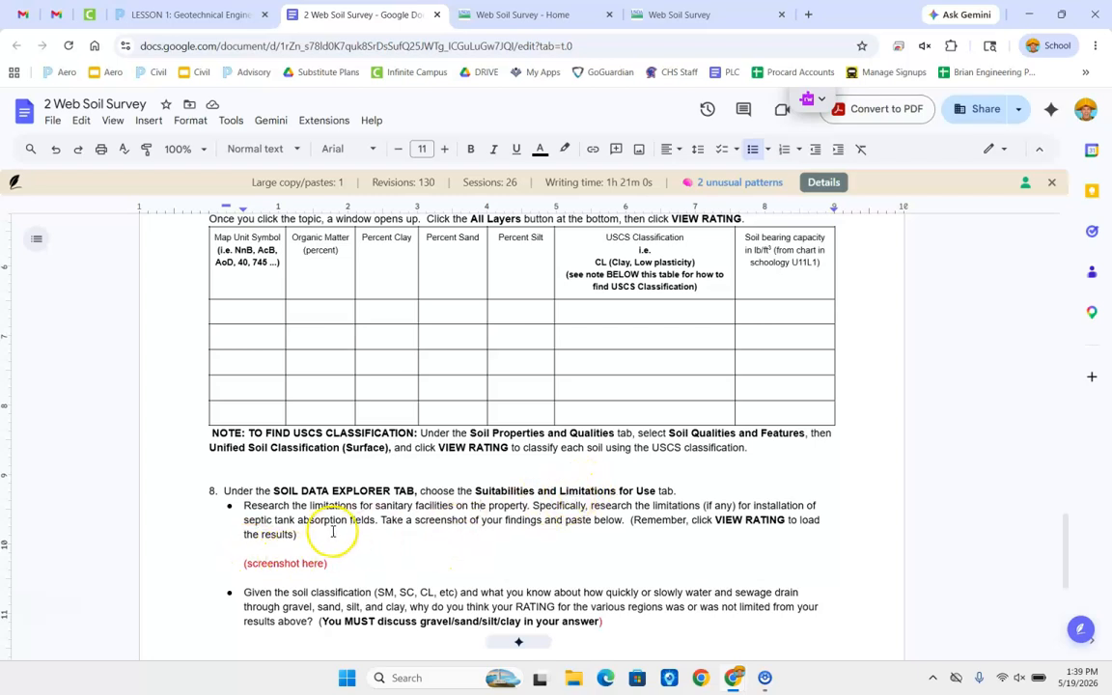
scroll(319, 530, down, 1)
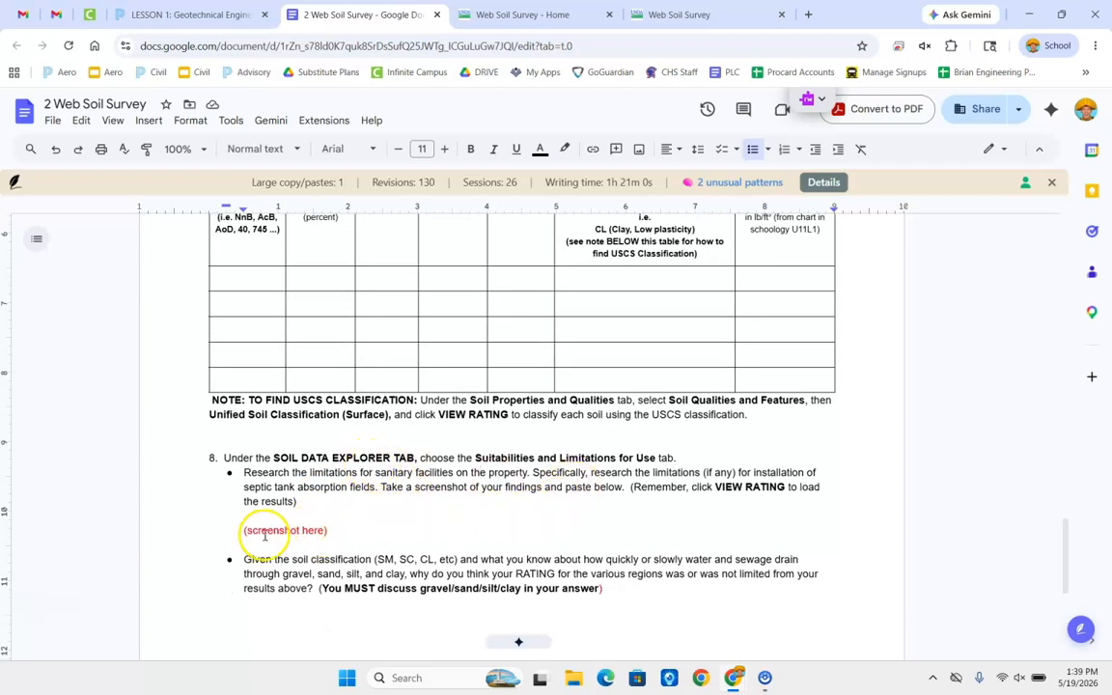
scroll(356, 519, down, 1)
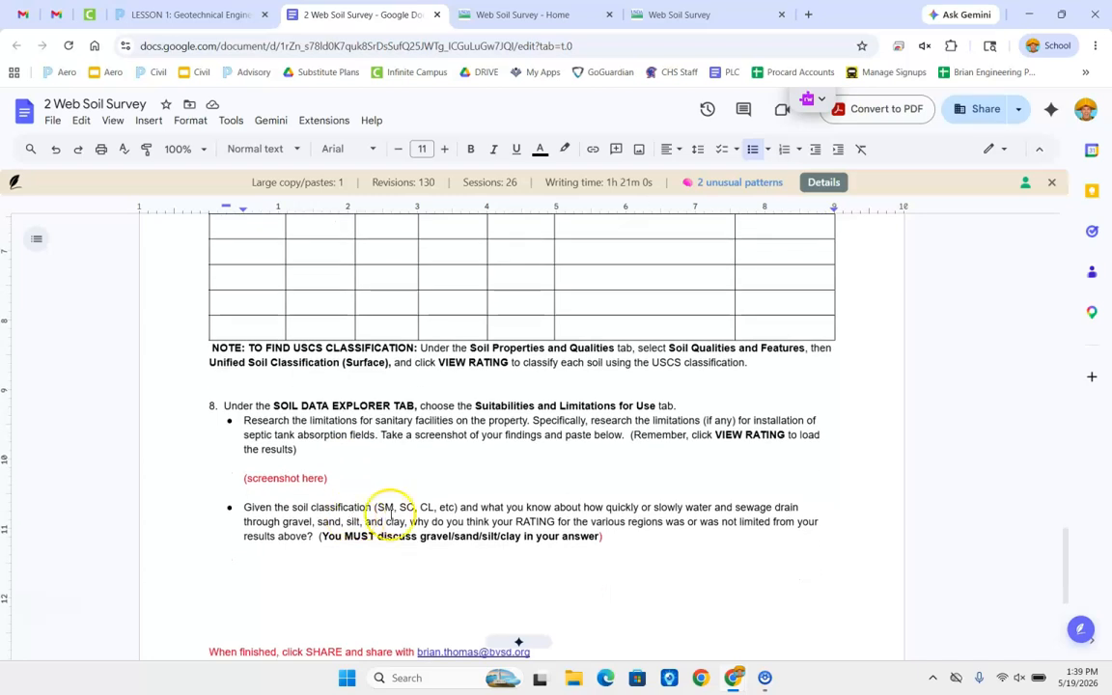